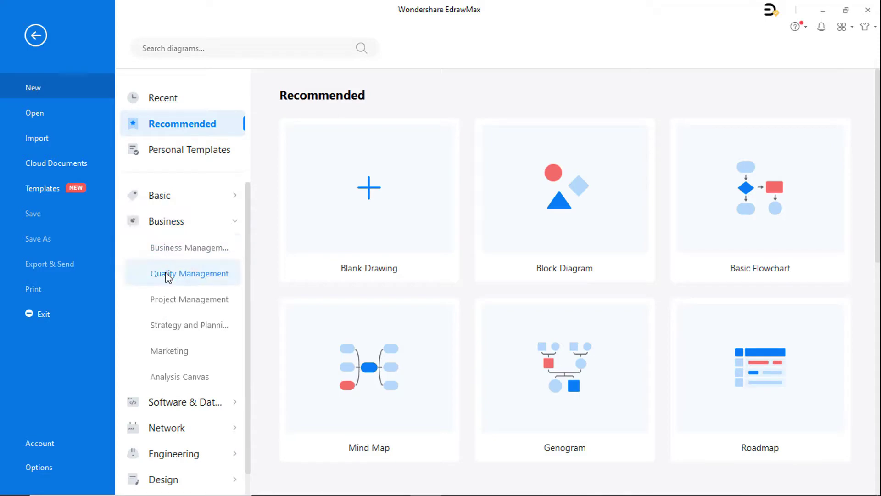
Step: Create a new Project Calendar drawing from the Business project management category and expand the My Library shapes
click(170, 299)
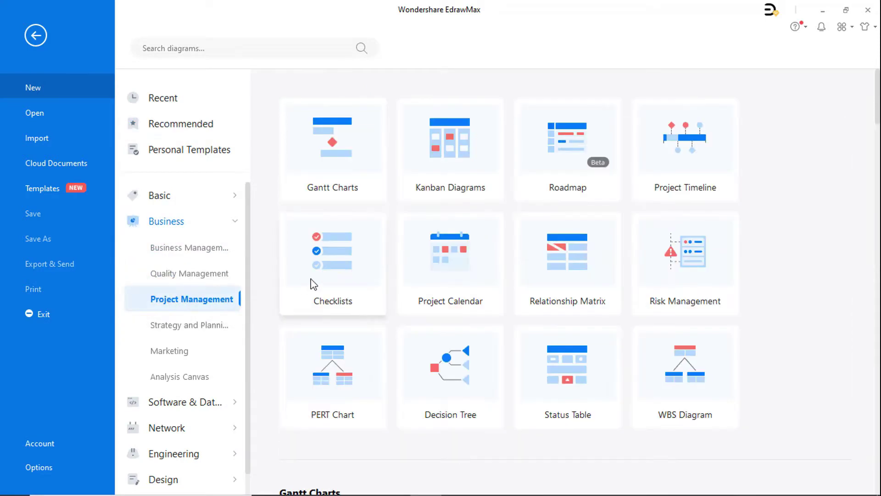
click(449, 269)
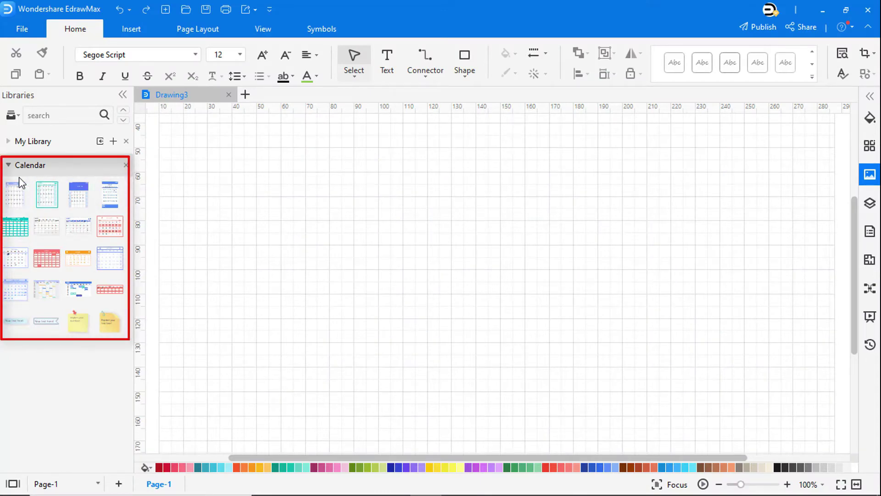
click(11, 145)
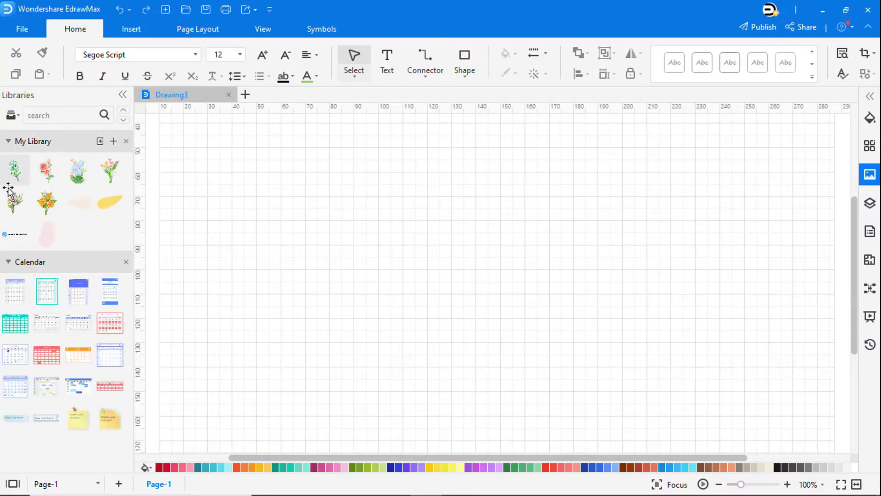
Step: Place the blue-green bouquet and the coral flower bouquet from My Library side by side on the page, scaling down the coral one
drag(14, 172, 324, 270)
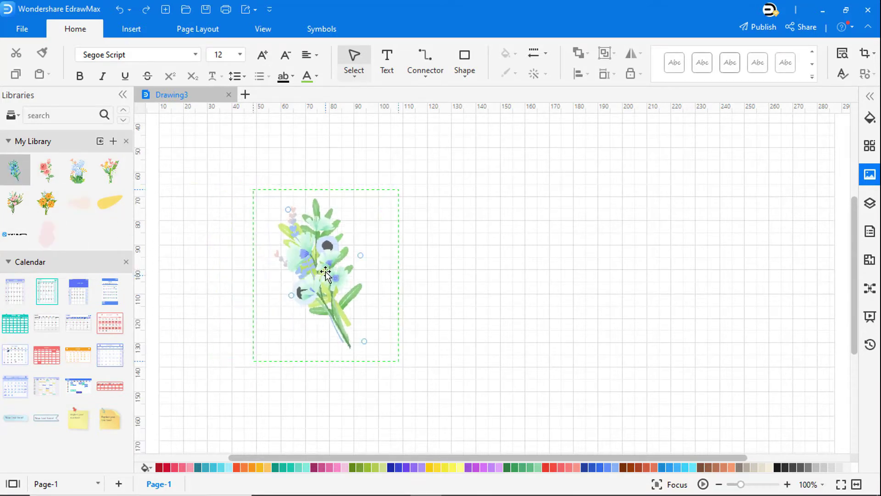
click(480, 301)
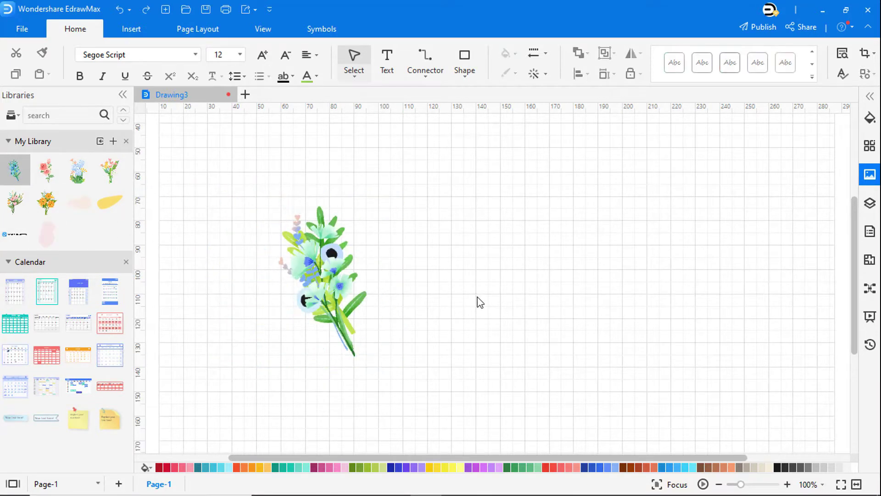
drag(49, 176, 465, 246)
drag(590, 395, 505, 298)
click(532, 293)
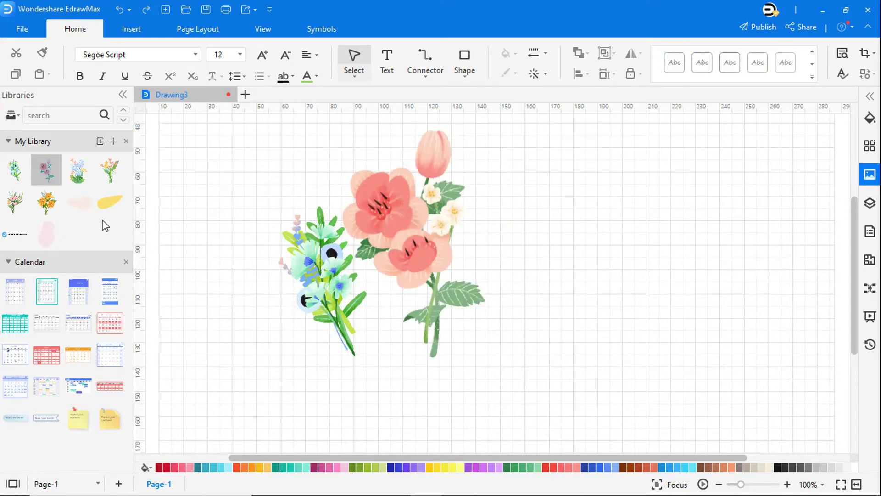
Step: Add the light blue flower cluster in front of the coral flowers and the pink-and-yellow bouquet beside them
drag(78, 170, 433, 352)
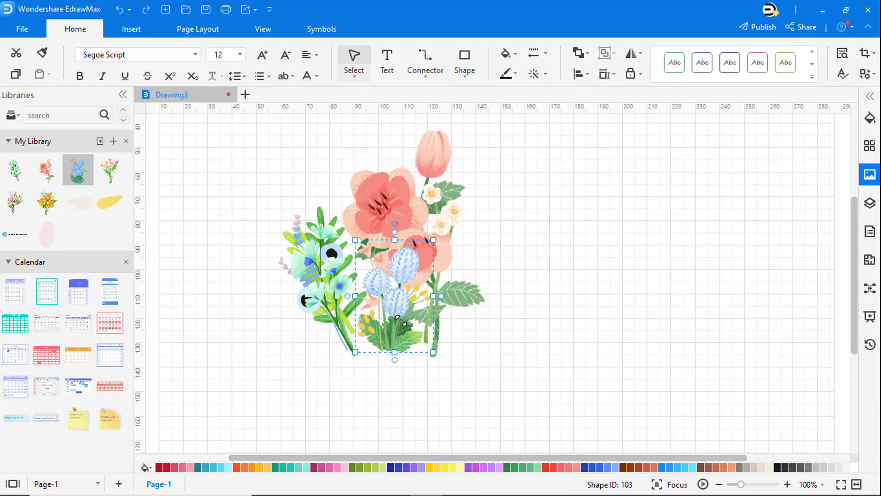
drag(401, 320, 400, 321)
click(538, 324)
drag(110, 169, 510, 248)
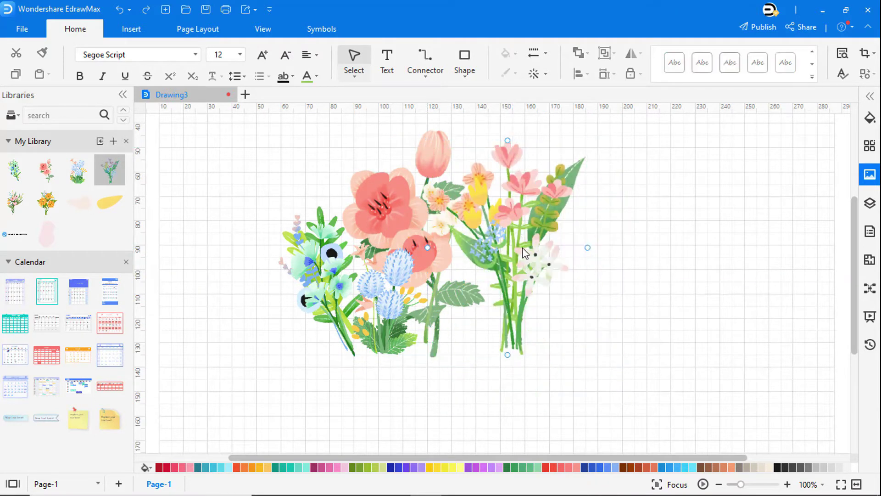
Step: Add the pink lily bouquet and the orange daisy bouquet to the right end of the flower row, scaling both down
drag(16, 202, 668, 250)
drag(764, 423, 731, 364)
drag(647, 279, 624, 308)
click(724, 287)
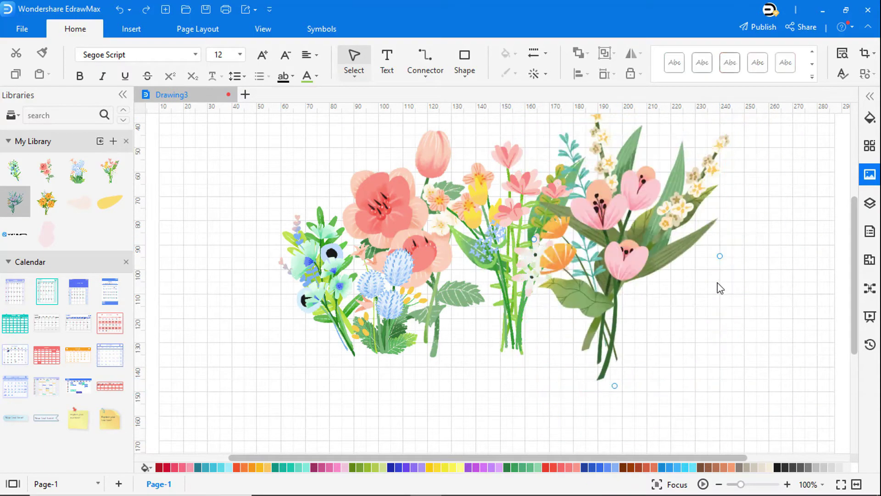
drag(46, 202, 716, 257)
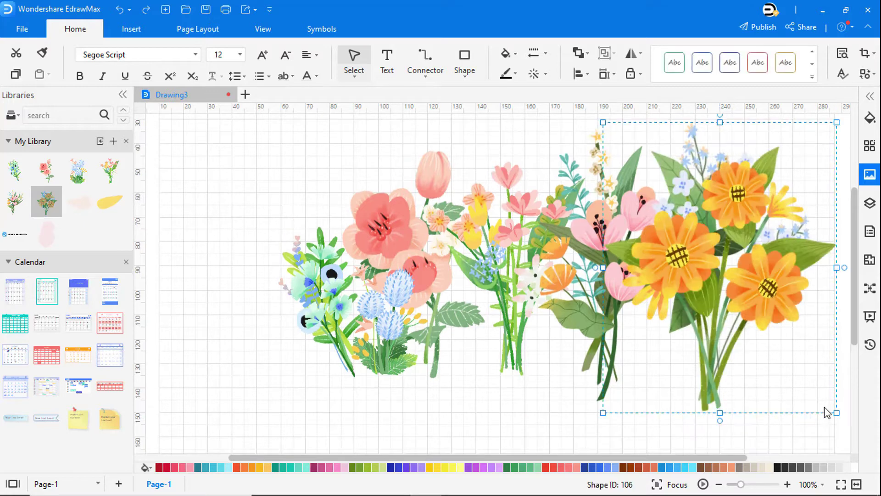
drag(833, 414, 722, 330)
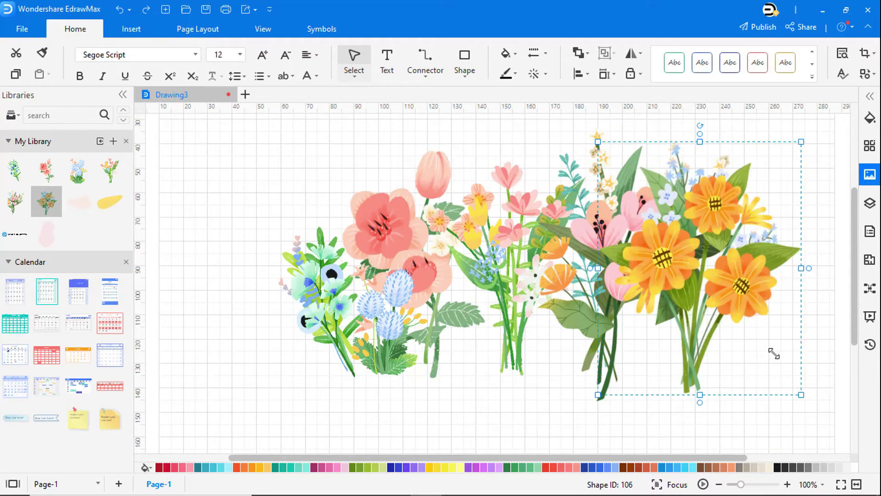
Step: Add a second blue-green bouquet at the right end of the row, rotated to lean outward beside the orange daisies
drag(15, 169, 753, 294)
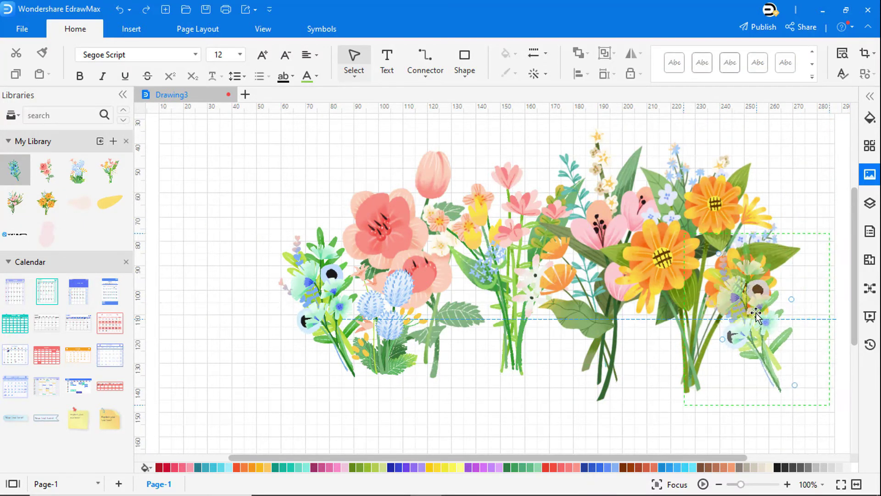
drag(757, 228, 779, 265)
drag(754, 313, 775, 309)
click(779, 219)
drag(723, 457, 769, 459)
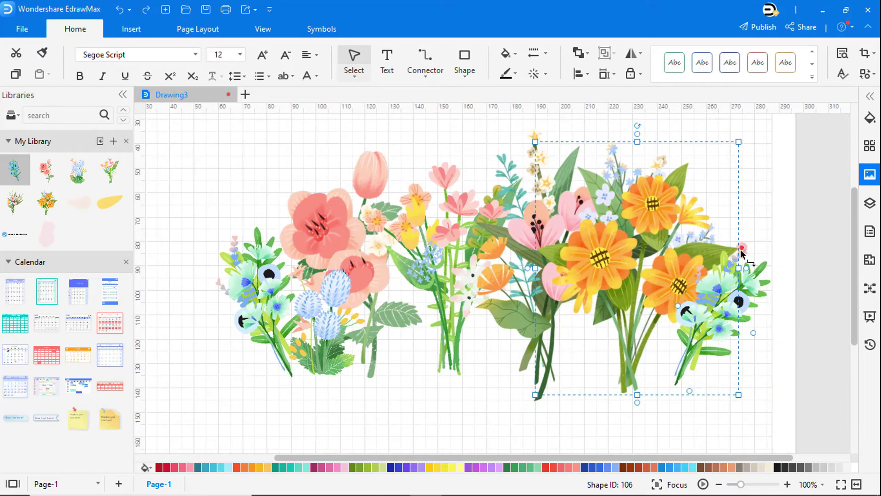
click(754, 214)
Step: Add the pale peach blob shape, scale it down behind the right-hand bouquets, and send it to the back
drag(79, 203, 456, 258)
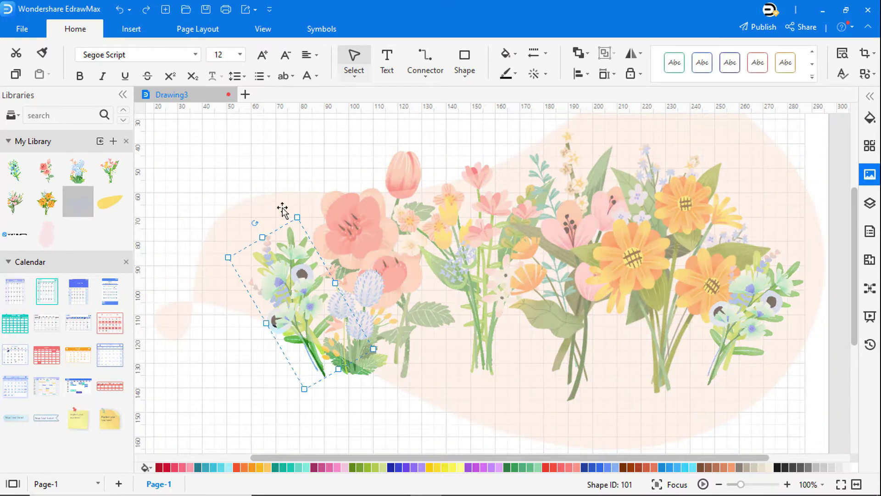
drag(155, 449, 350, 341)
drag(677, 225, 648, 271)
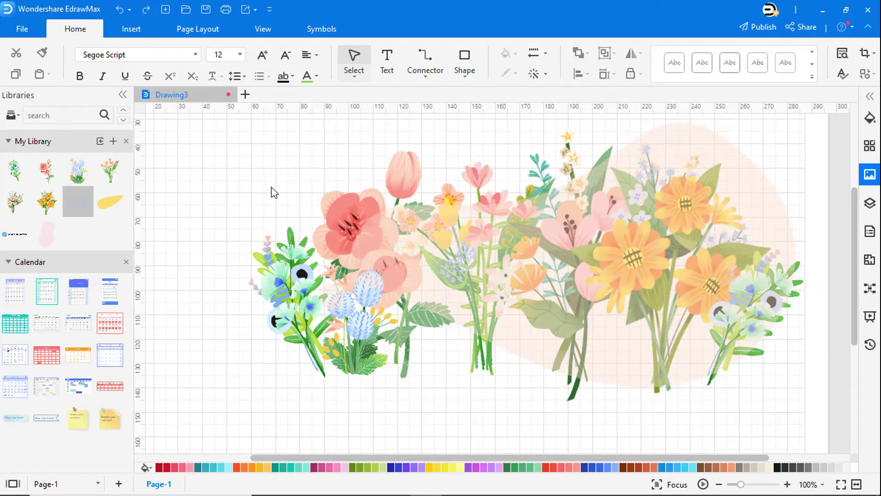
click(580, 53)
click(615, 118)
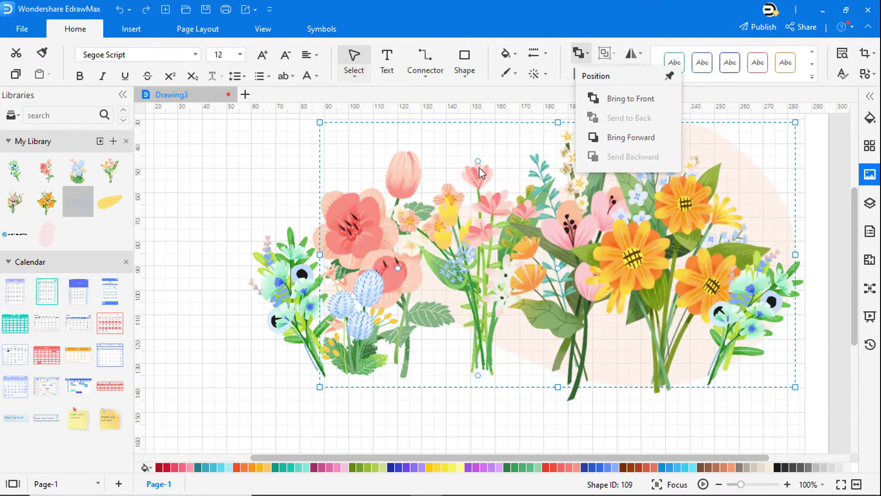
Step: Add the yellow brush shape from My Library at the base of the light blue flower cluster
click(479, 167)
drag(111, 201, 375, 376)
click(773, 423)
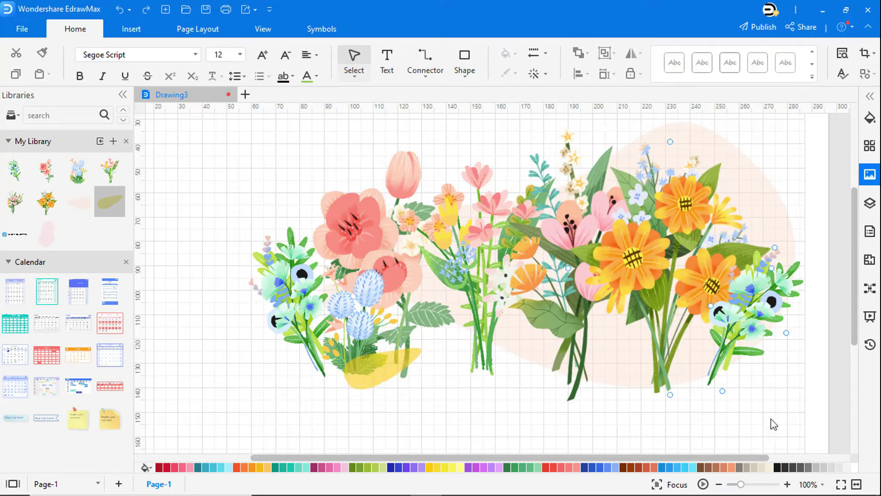
Step: Draw a text box across the flower stems and enter 2022
click(393, 71)
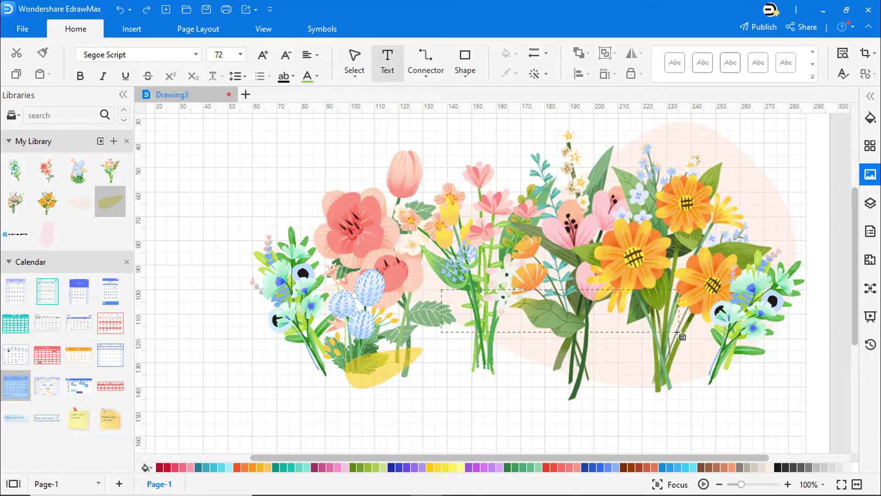
drag(678, 332, 469, 317)
text(2022)
Step: Format the 2022 text in bold Poppins at size 130
click(196, 54)
click(169, 100)
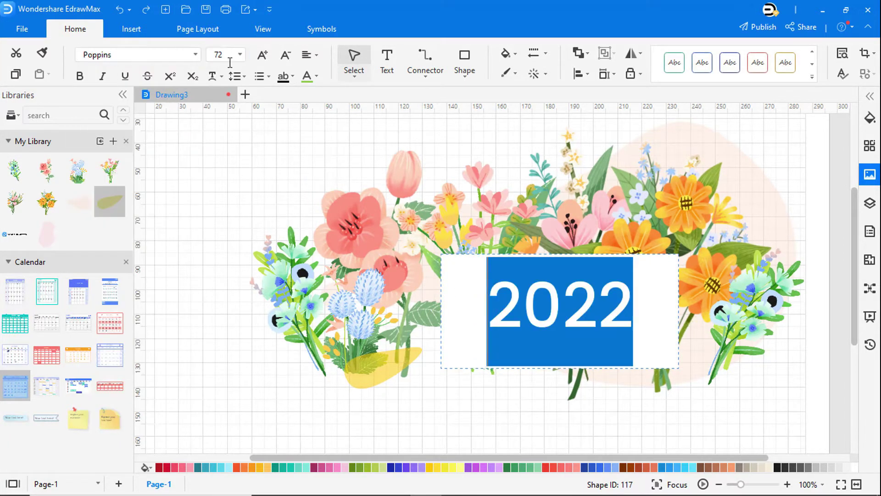
click(79, 76)
click(208, 56)
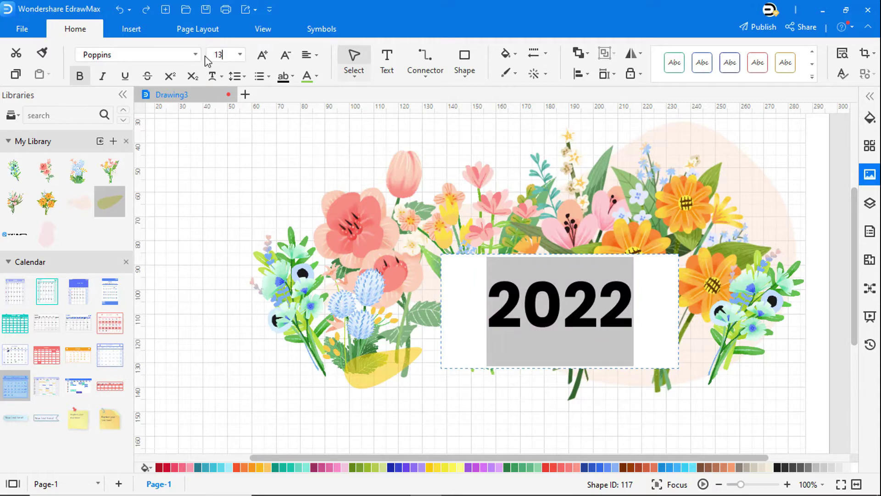
key(Return)
click(796, 368)
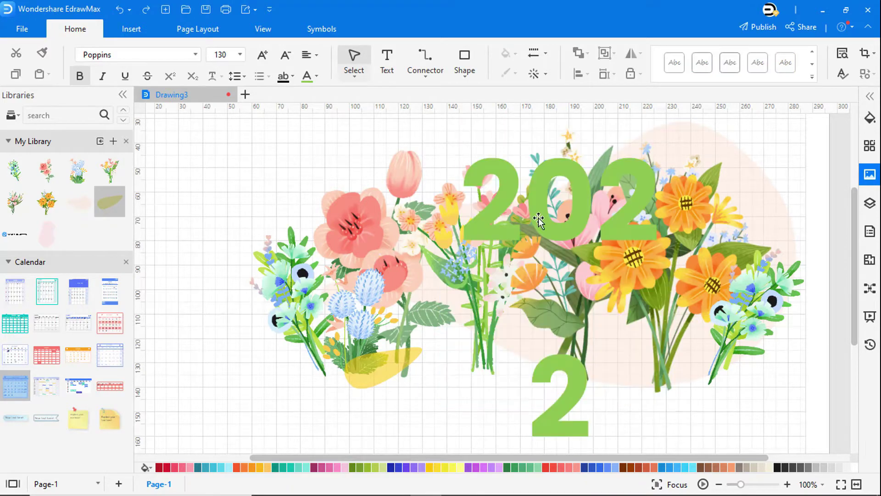
Step: Widen the 2022 text box so the year fits on one line and move it over the flower stems
click(538, 217)
drag(679, 311, 812, 312)
scroll(652, 240, up, 2)
drag(627, 215, 627, 402)
scroll(627, 362, down, 3)
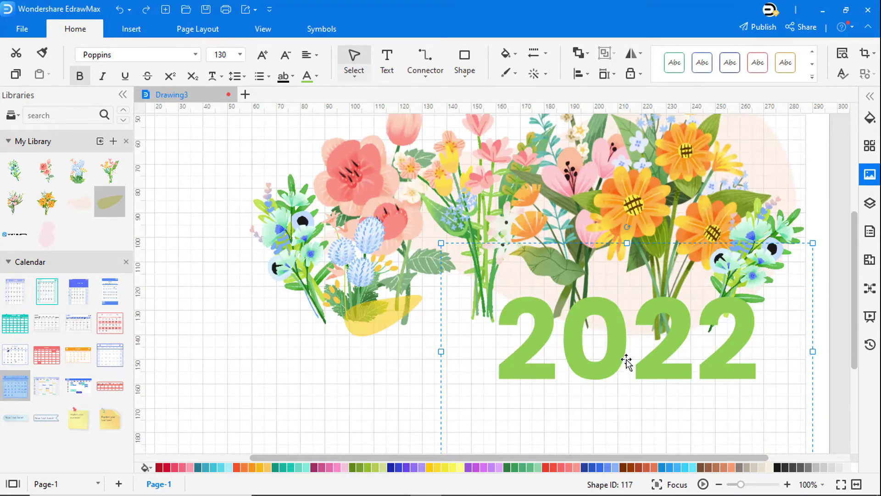
drag(626, 245, 551, 266)
Step: Change the font color of the 2022 text to black
double_click(551, 266)
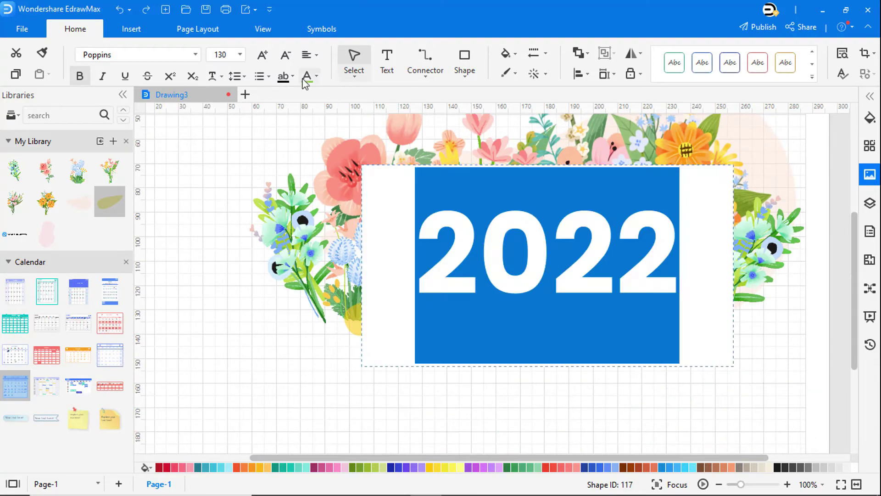
click(316, 76)
click(333, 126)
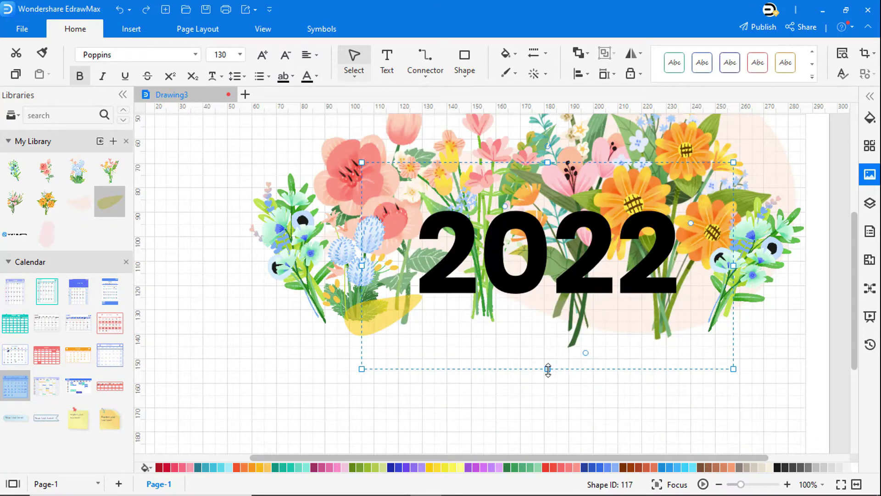
Step: Adjust the height of the 2022 text box and shift the text left to center it over the flower stems
drag(548, 369, 548, 286)
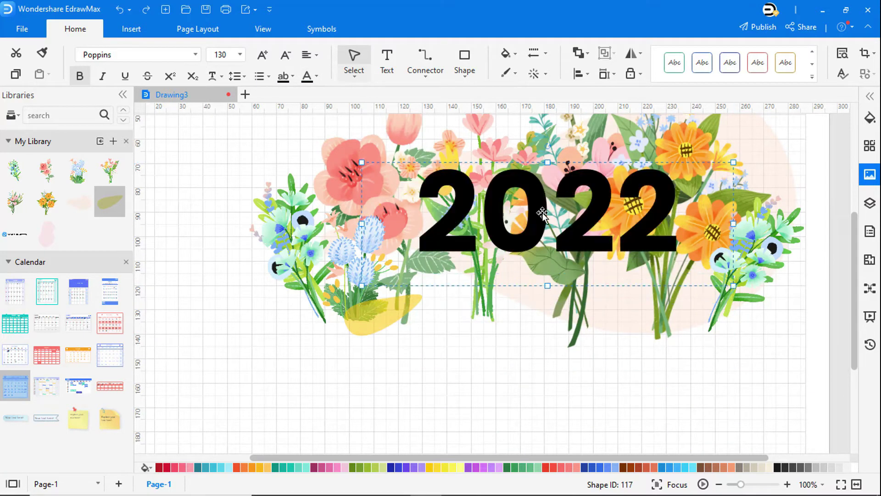
drag(543, 213, 508, 257)
double_click(508, 257)
click(468, 388)
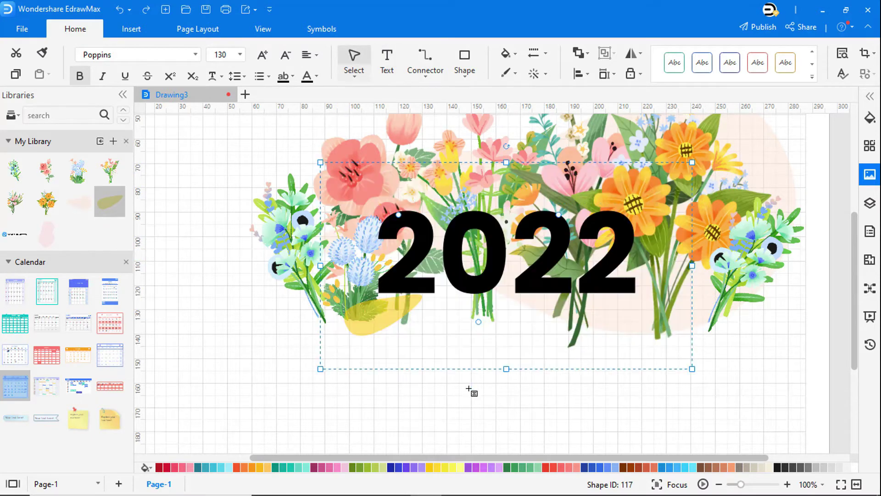
Step: Add a text box below the 2022 heading containing the word Calendar
key(ctrl+2)
drag(409, 387, 618, 420)
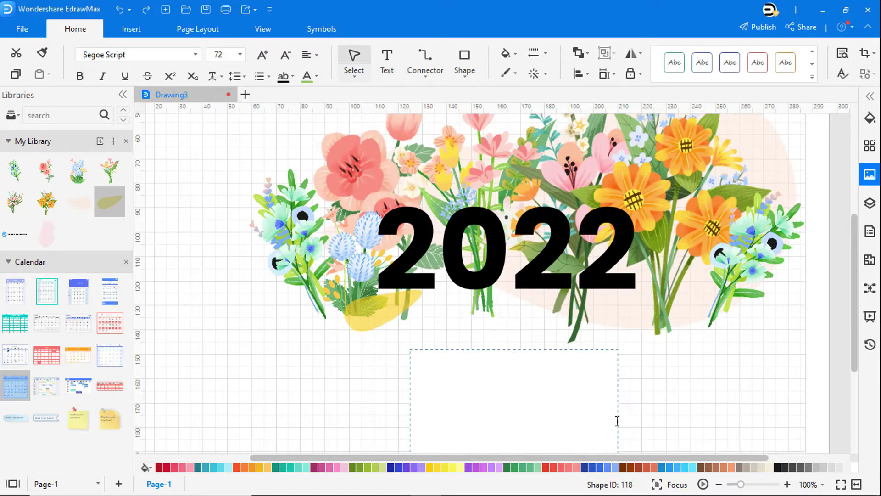
text(Calendar)
Step: Set the Calendar text to the Poppins font and reduce its size to 48 so it fits on one line
key(ctrl+a)
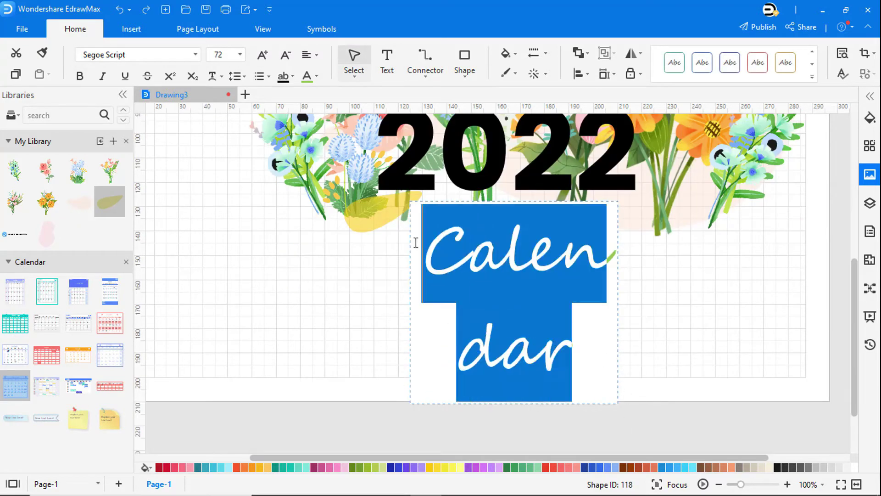
click(195, 55)
click(138, 100)
click(285, 55)
click(286, 55)
click(285, 54)
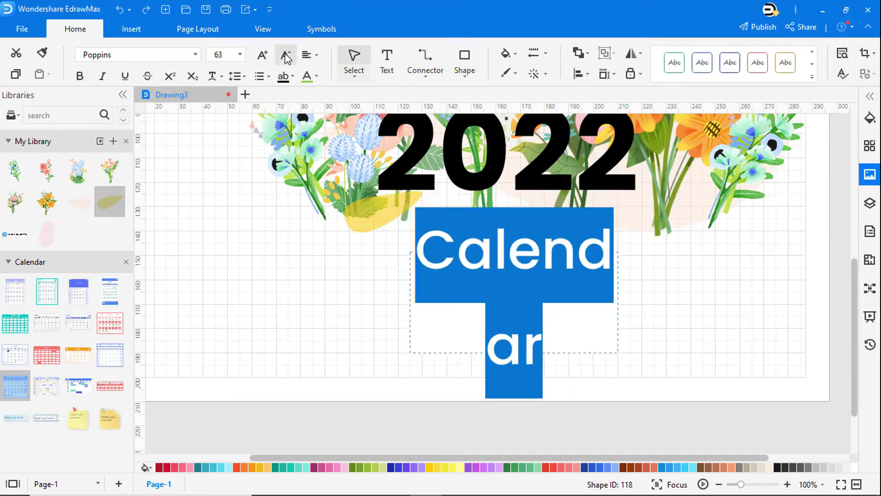
click(285, 55)
click(285, 55)
click(285, 55)
click(286, 55)
click(286, 54)
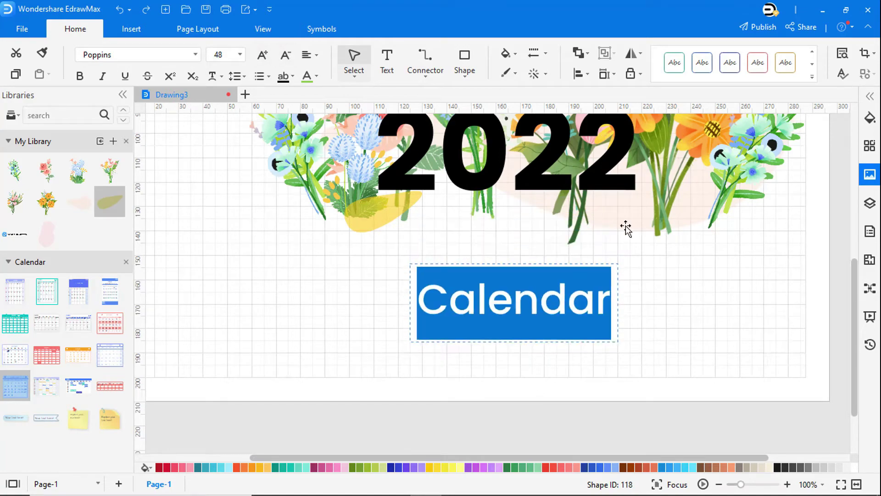
Step: Make the Calendar text black and bold
click(316, 77)
click(320, 126)
click(80, 76)
click(661, 300)
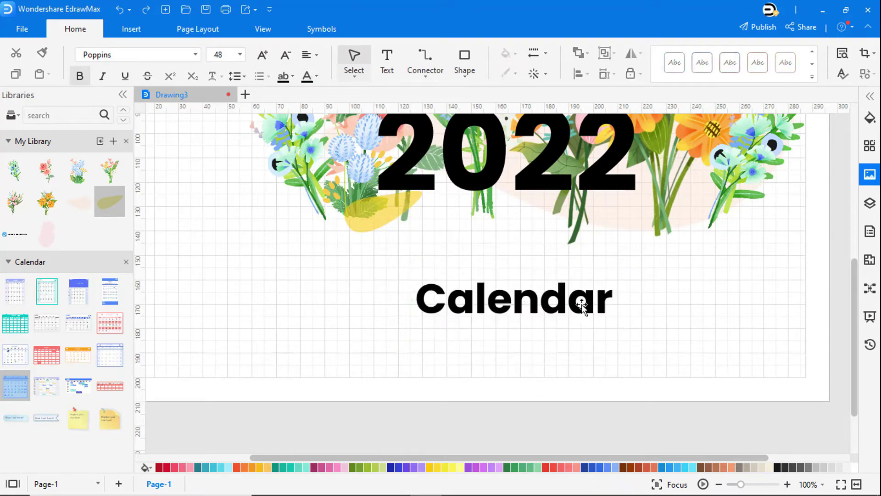
Step: Move the Calendar text up directly beneath the 2022 heading
drag(530, 304, 516, 230)
click(742, 298)
scroll(691, 324, up, 4)
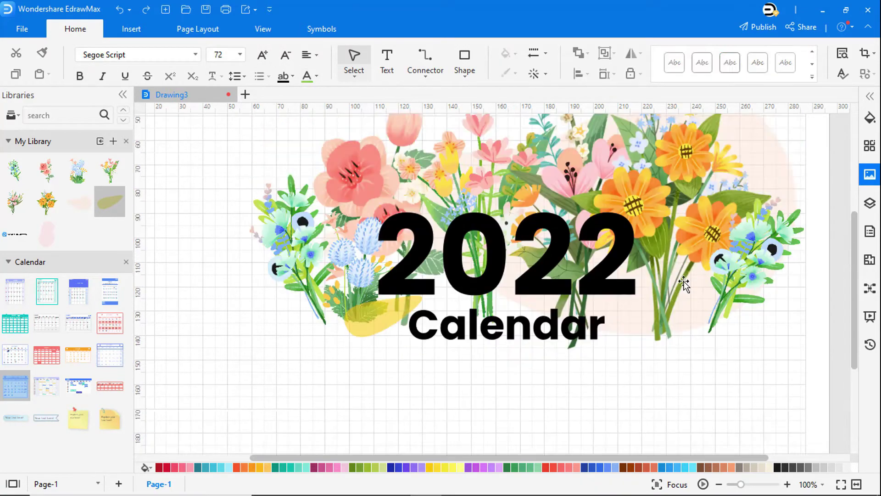
right_click(748, 372)
click(772, 365)
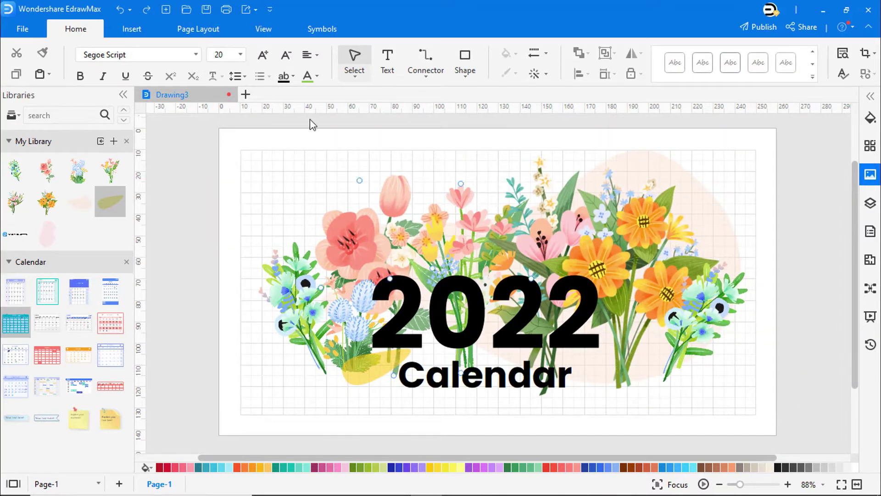
Step: Set the page background color to white
click(193, 31)
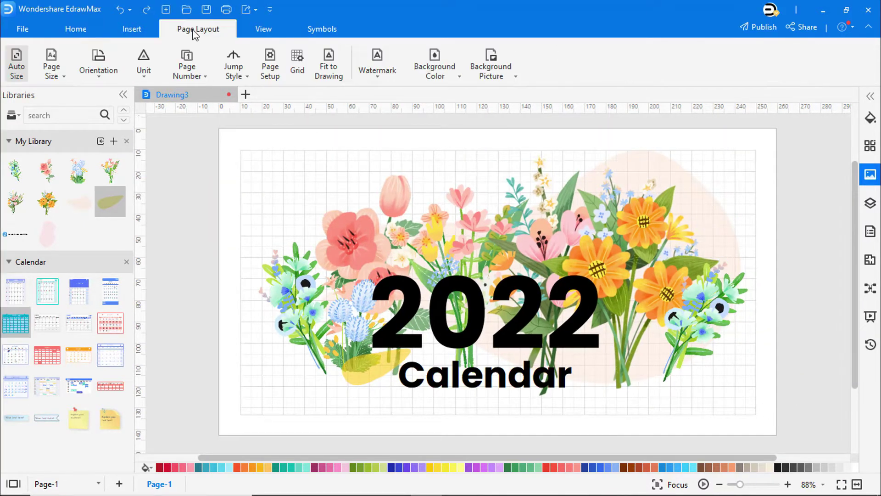
click(436, 71)
click(425, 112)
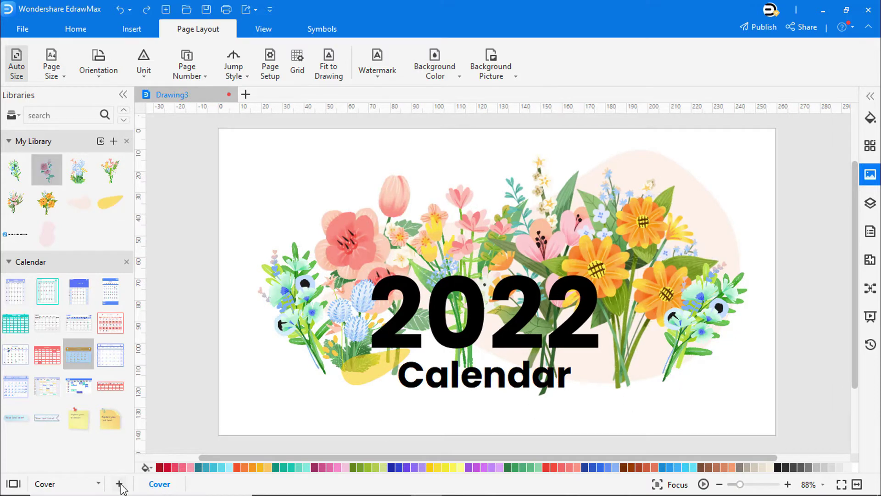
Step: Add a new page after the cover and name it January
click(118, 484)
double_click(212, 485)
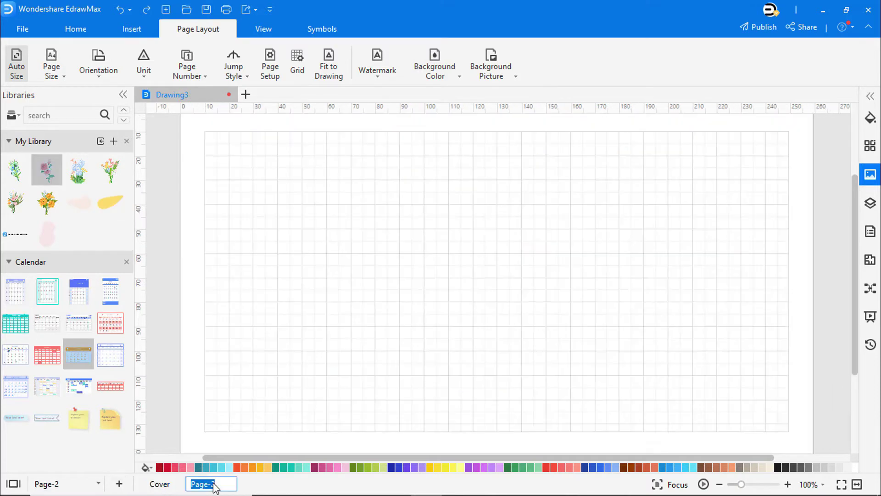
text(January)
key(Return)
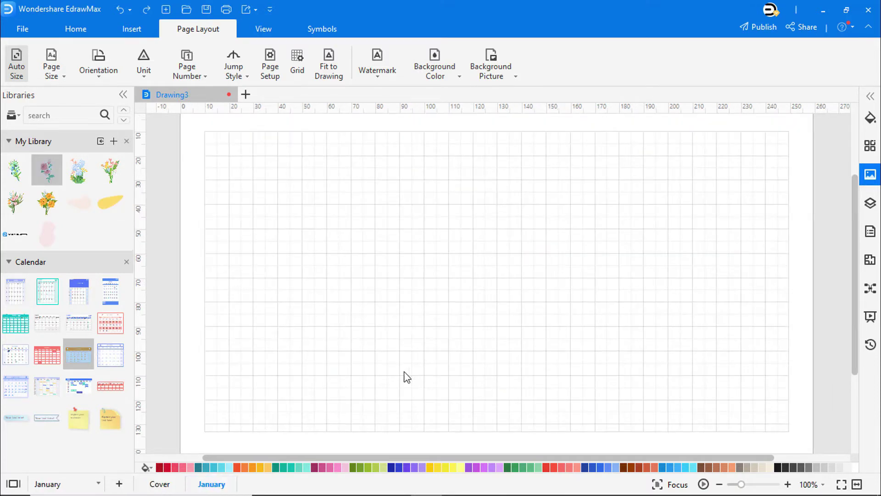
Step: Place the teal monthly calendar template on the January page, shrink it and move it to the right half
drag(15, 324, 521, 282)
scroll(750, 386, down, 3)
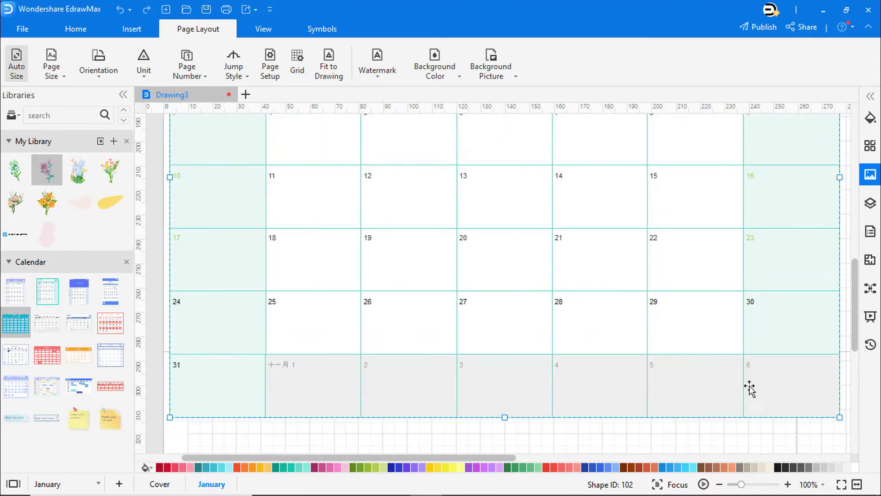
drag(458, 189, 457, 188)
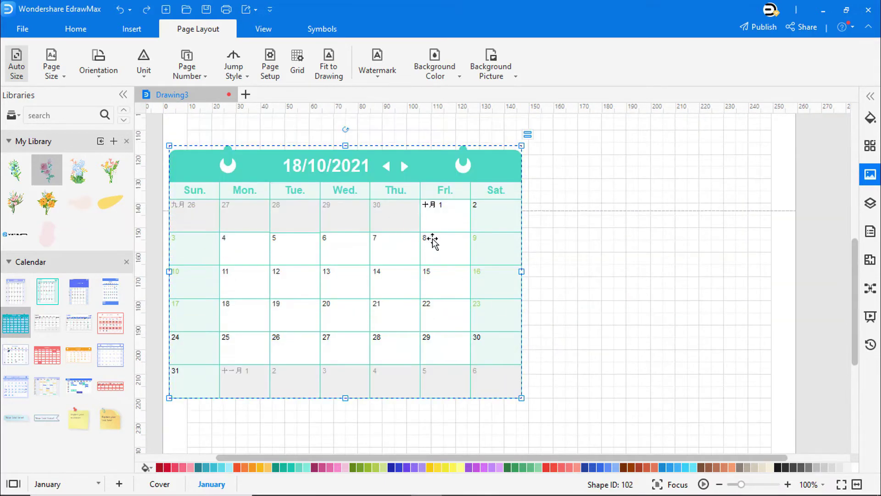
drag(429, 242, 573, 234)
Step: Advance the calendar month by month to January 2022
click(705, 146)
click(748, 162)
click(705, 146)
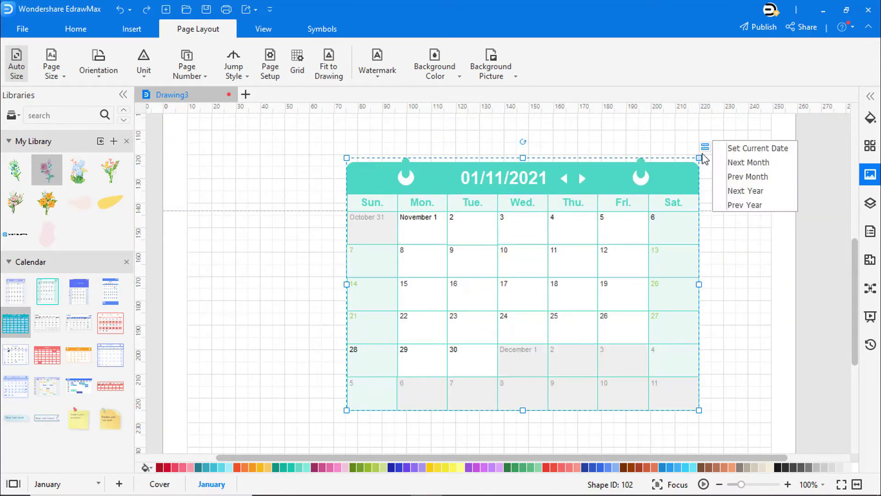
click(746, 162)
click(707, 148)
click(748, 162)
click(768, 212)
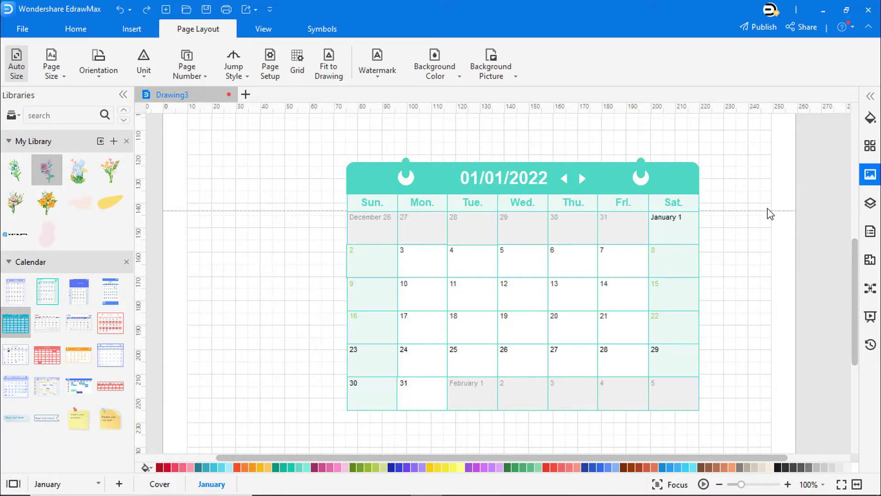
Step: Add the blue-green bouquet and the yellow blob beside the calendar, with the blob tilted and enlarged over the stems
mouse_move(15, 169)
mouse_down()
mouse_move(239, 264)
mouse_move(281, 256)
mouse_move(318, 225)
mouse_up()
drag(110, 202, 276, 374)
drag(273, 329, 252, 335)
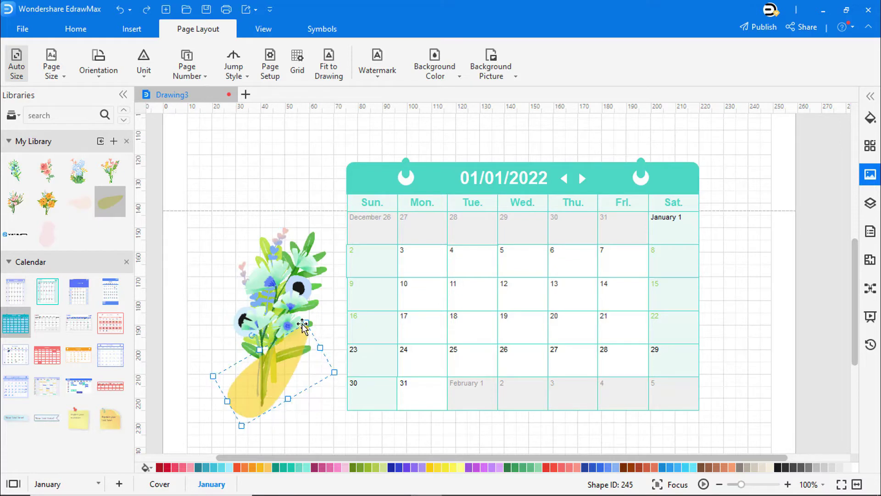
drag(303, 325, 325, 287)
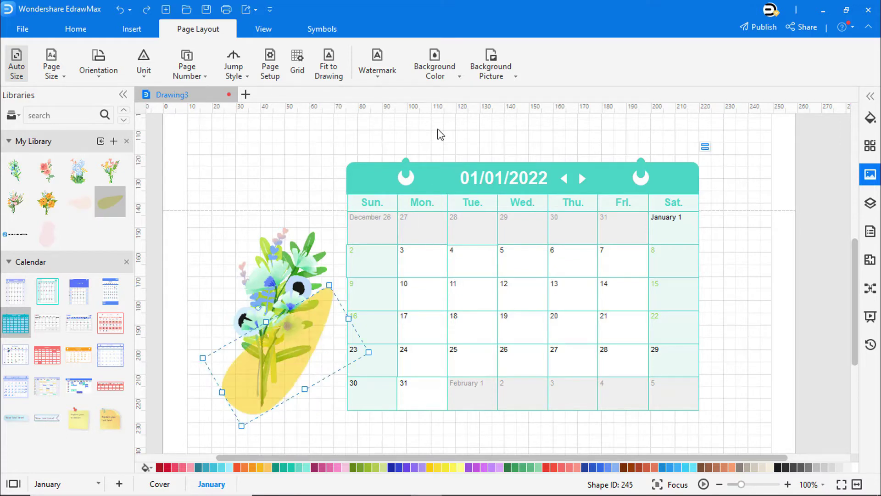
Step: Send the yellow blob to the back, behind the bouquet
click(86, 32)
click(581, 53)
click(629, 118)
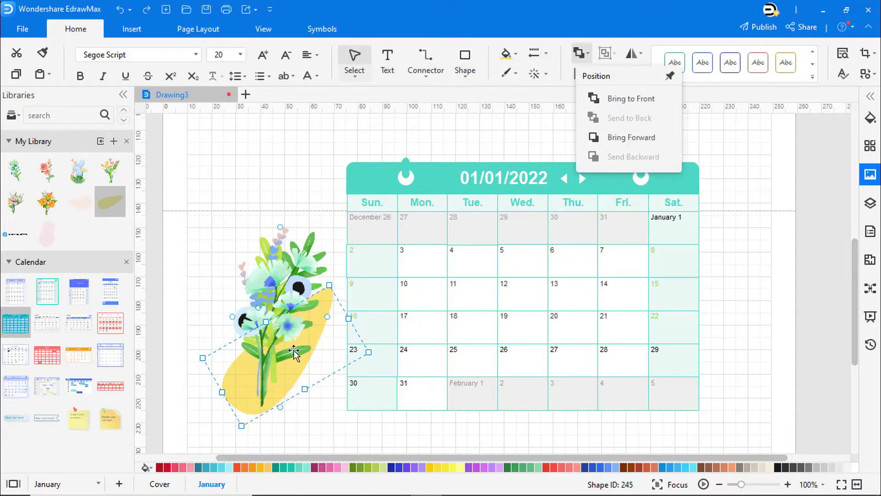
click(211, 312)
Step: Add a text box reading January 2022 above the bouquet
key(ctrl+2)
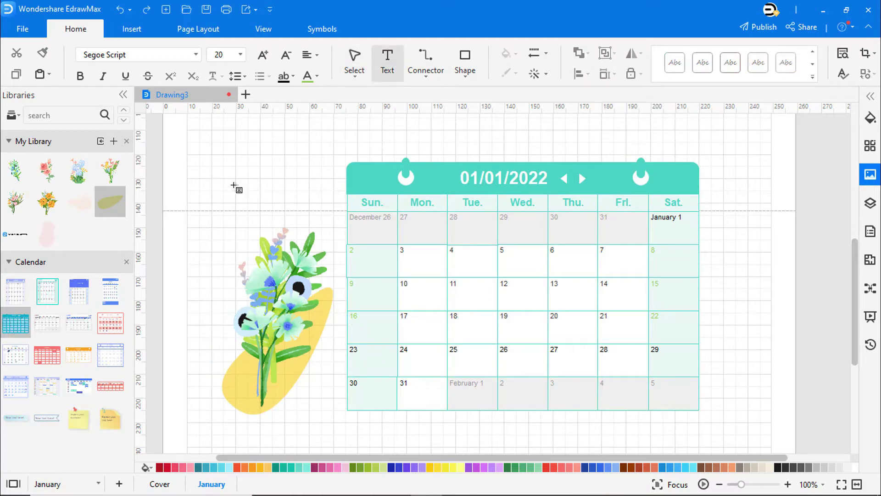
drag(322, 208, 334, 209)
text(Jan)
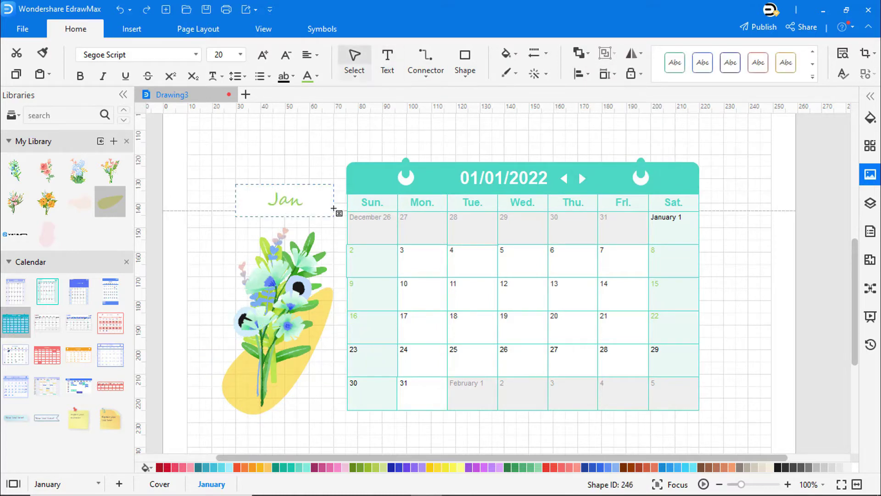
text(uary 20)
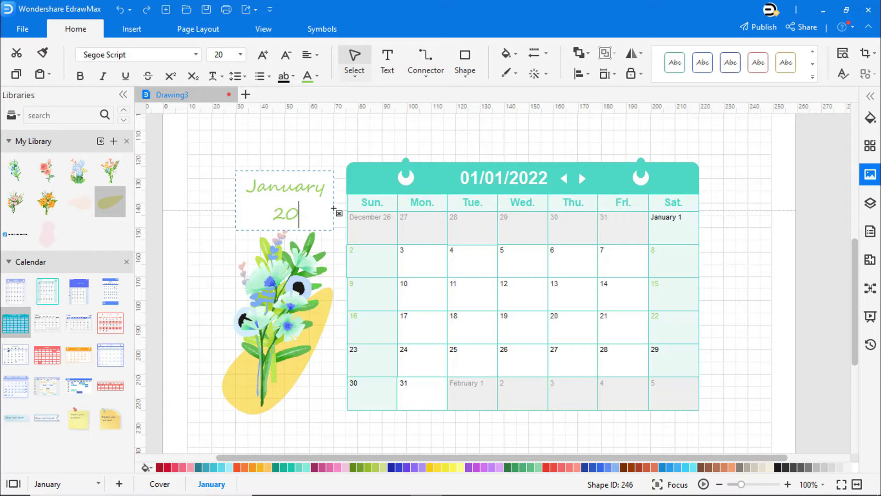
text(22)
Step: Format the January 2022 text as bold Poppins in black
key(ctrl+a)
click(80, 76)
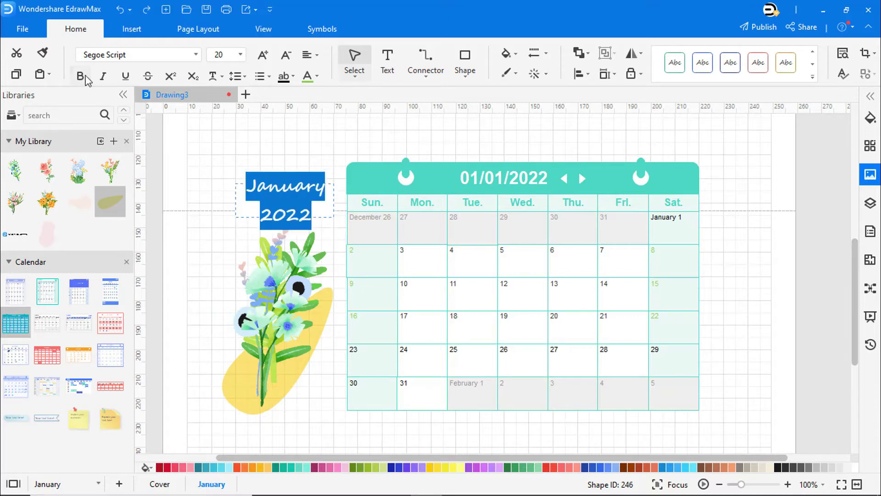
click(138, 55)
click(115, 87)
click(295, 207)
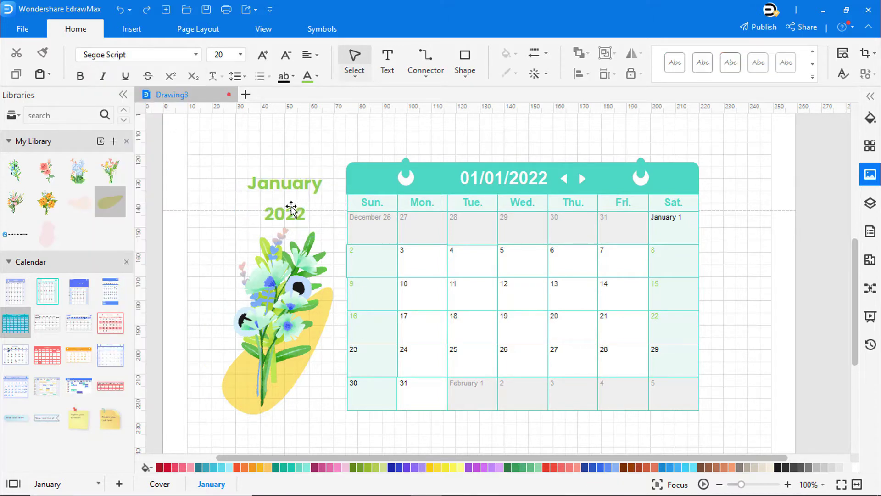
key(ctrl+a)
click(317, 76)
click(334, 126)
click(307, 140)
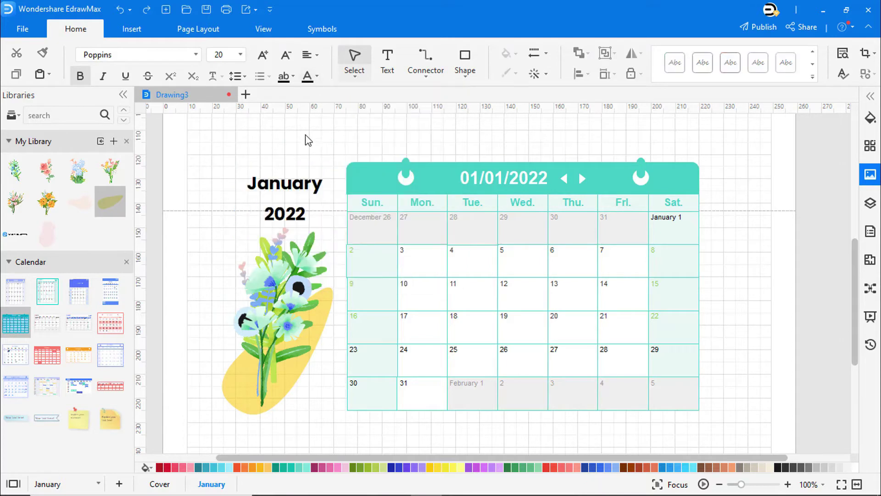
Step: Fit the January page to its drawing and set the page background color to white
right_click(732, 277)
click(756, 246)
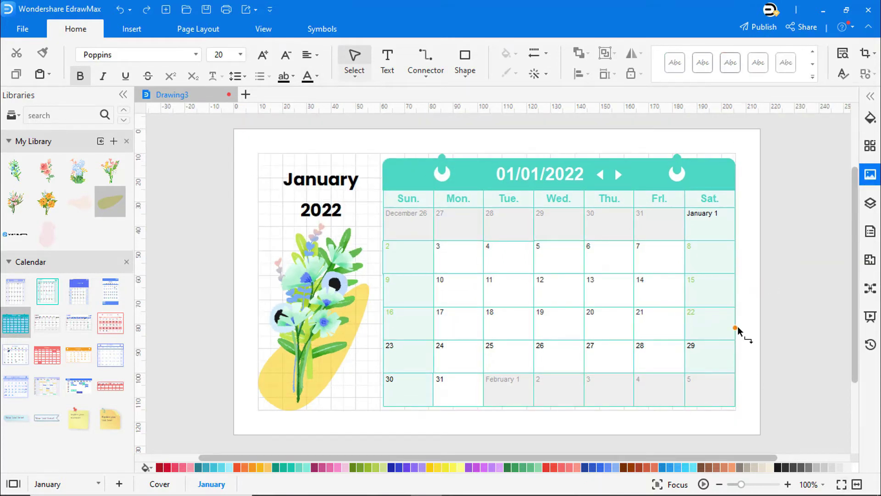
click(189, 31)
click(459, 76)
click(784, 329)
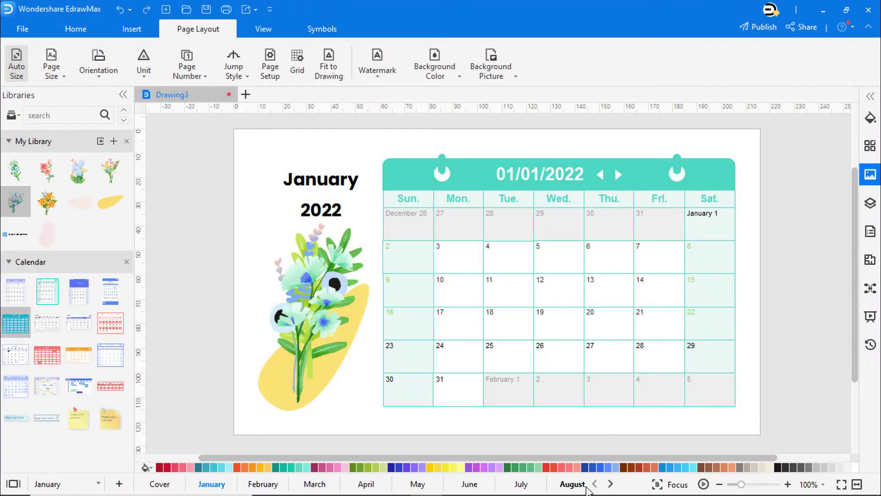
Step: Review the February and March calendar pages
click(264, 484)
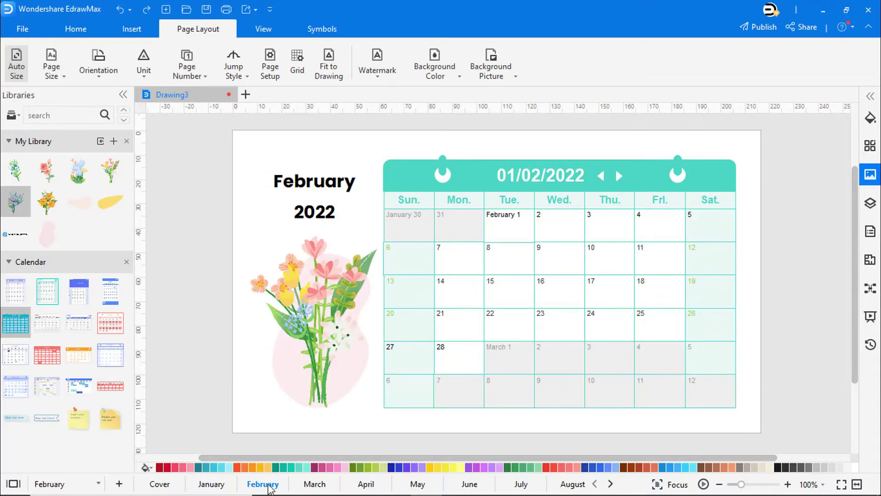
click(314, 484)
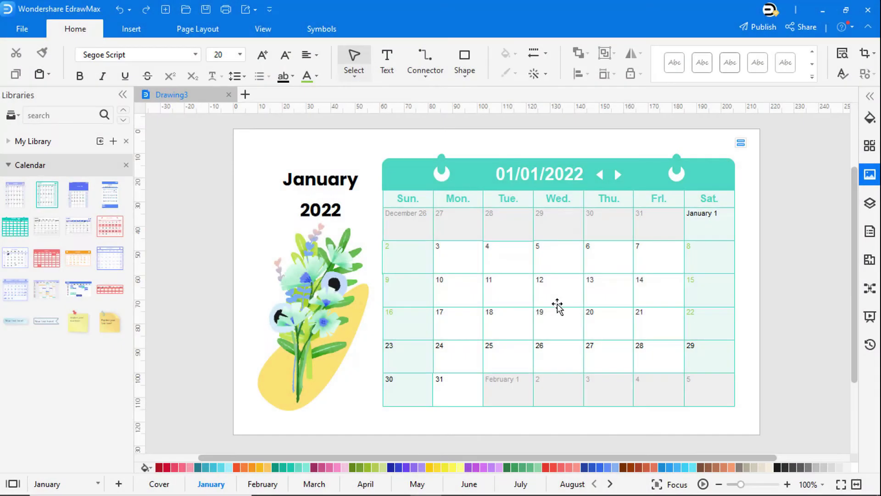
Step: Insert the target-and-arrows clipart on the January page, shrink it and place it in the January 1 cell
click(131, 29)
click(312, 67)
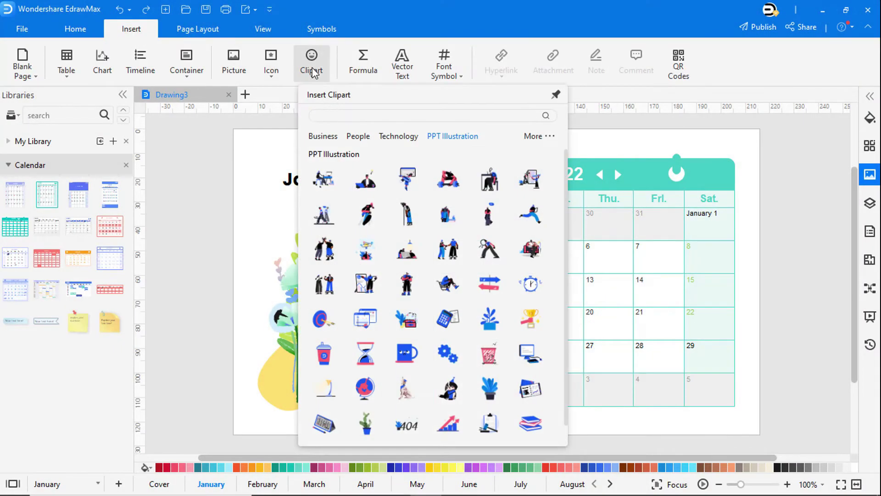
click(324, 318)
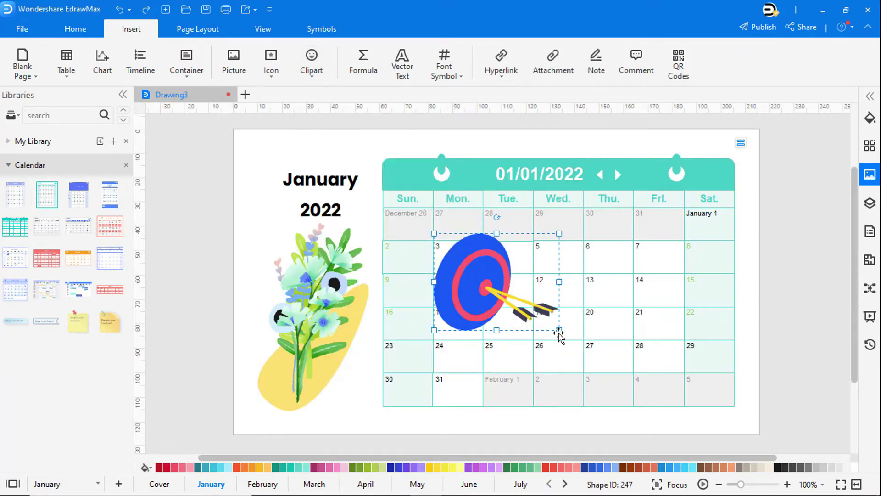
drag(559, 330, 707, 228)
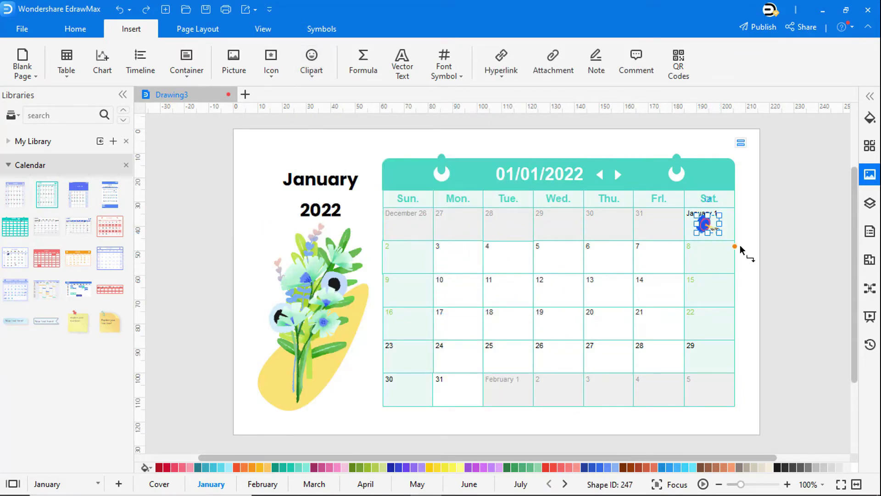
click(781, 240)
Step: Insert the clipart of a person presenting a chart board, shrink it and place it in the January 4 cell
click(314, 64)
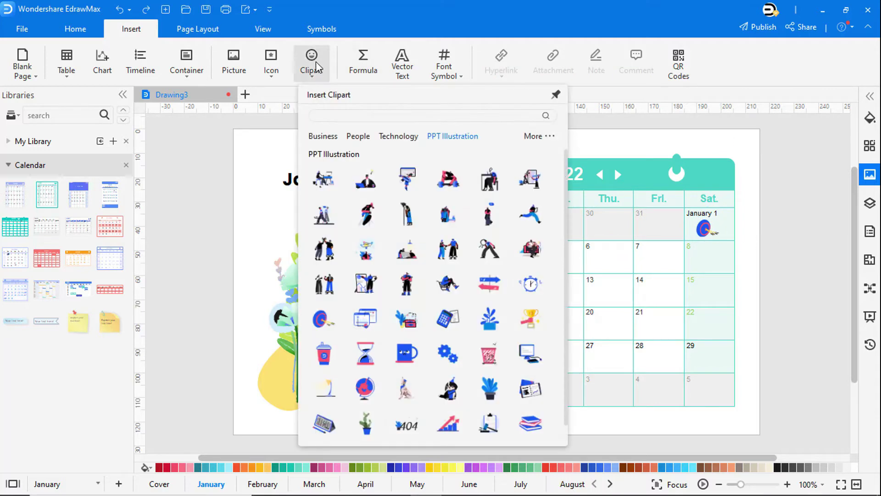
click(366, 282)
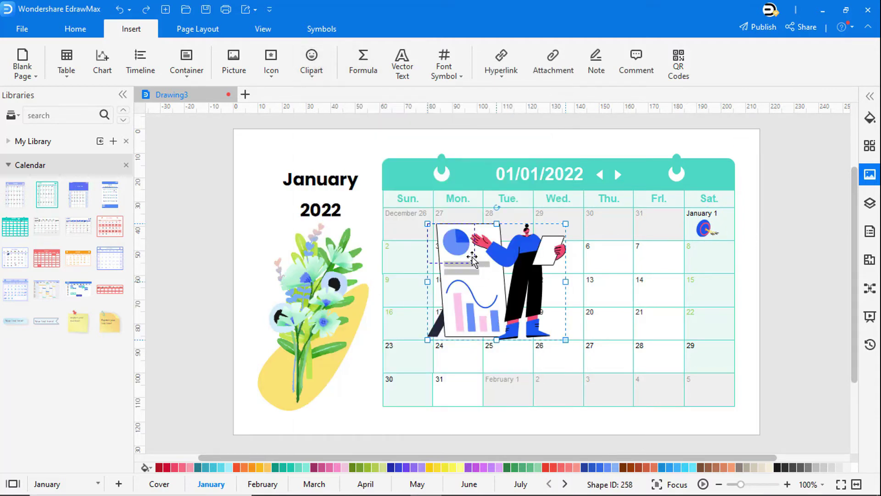
drag(473, 260, 538, 280)
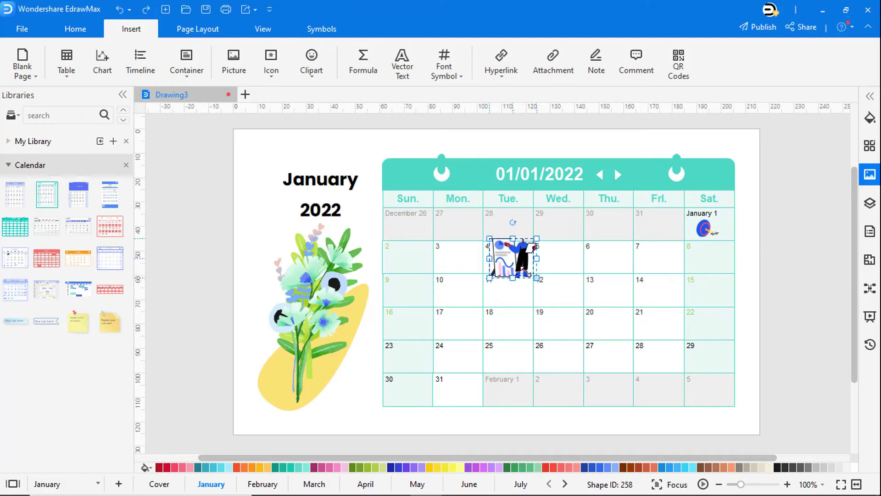
click(532, 277)
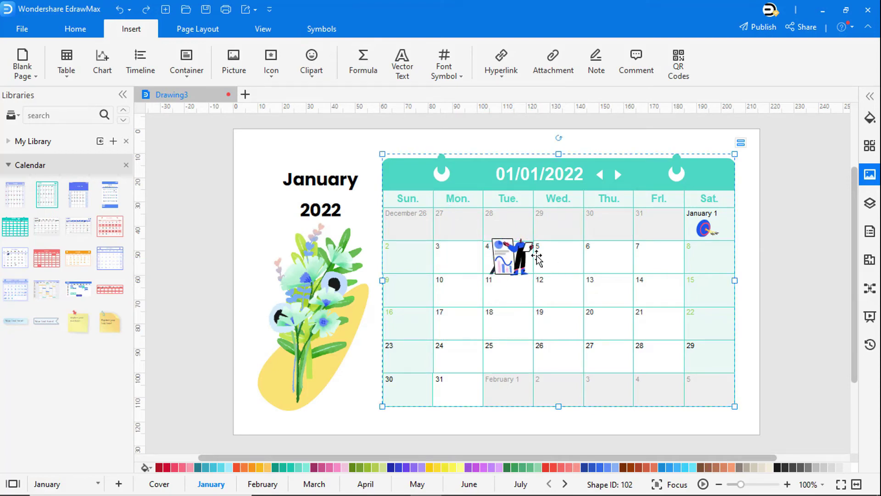
Step: Insert the clipart of a person sitting in a shopping cart, shrink it and place it in the January 9 cell
click(313, 64)
click(447, 283)
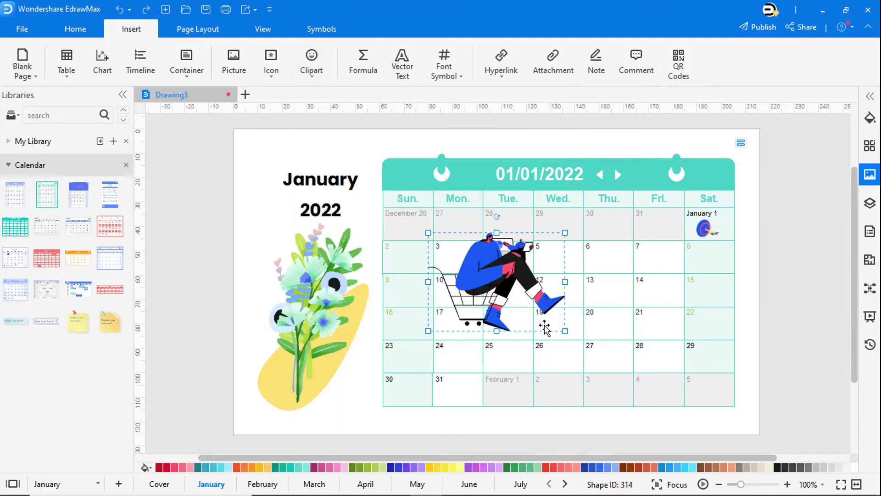
drag(493, 282, 425, 290)
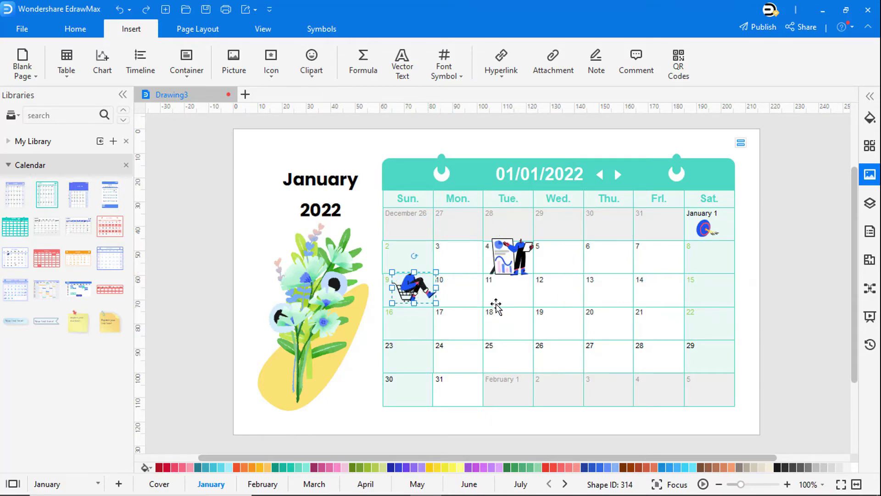
click(503, 307)
Step: Place a ribbon banner vertically down the Saturday column from the 8th to the 29th and label it Football Practice
drag(47, 320, 596, 303)
drag(625, 275, 734, 302)
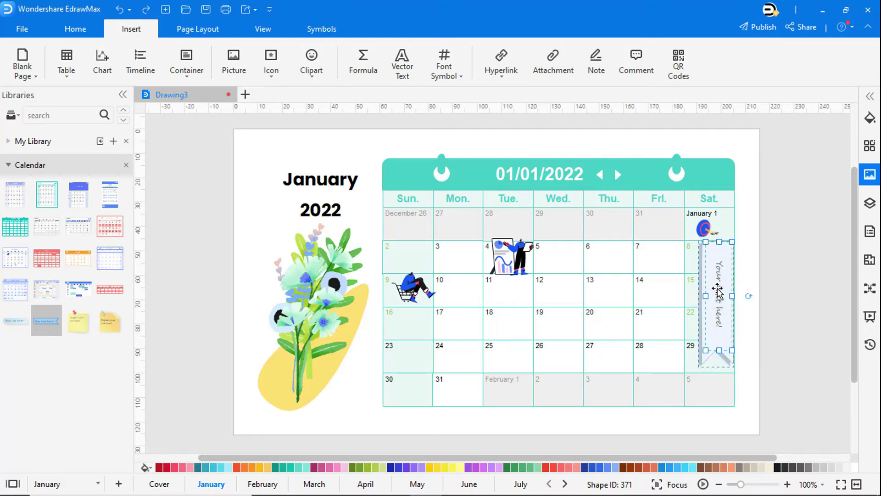
double_click(718, 293)
text(Football Practice)
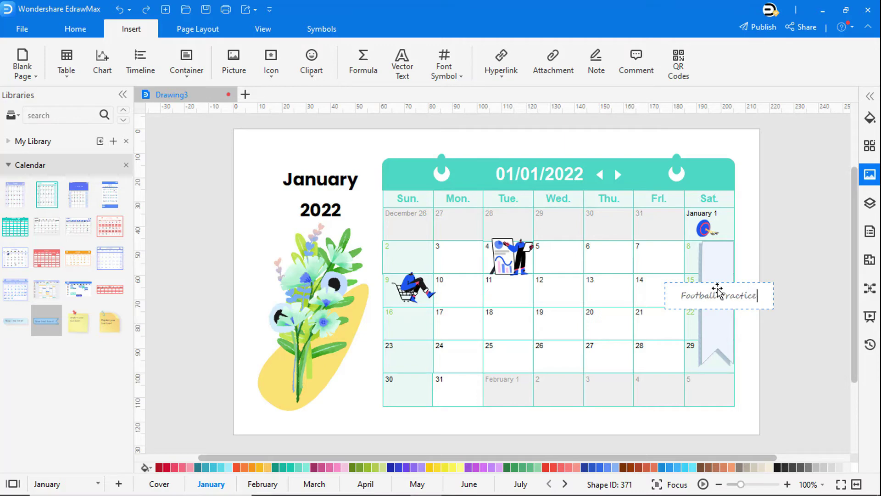
click(759, 361)
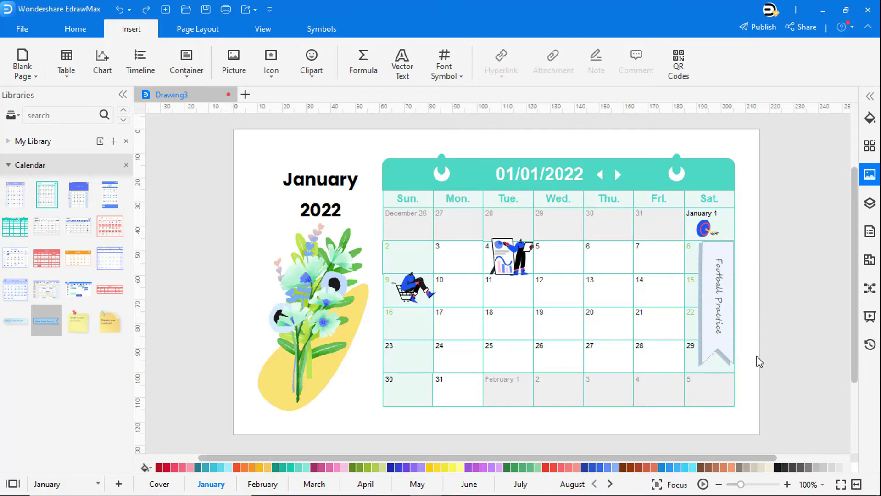
Step: Add a yellow pinned sticky note to the calendar with the text Science Project Submission
drag(78, 321, 558, 338)
double_click(559, 338)
text(Science Project Submission)
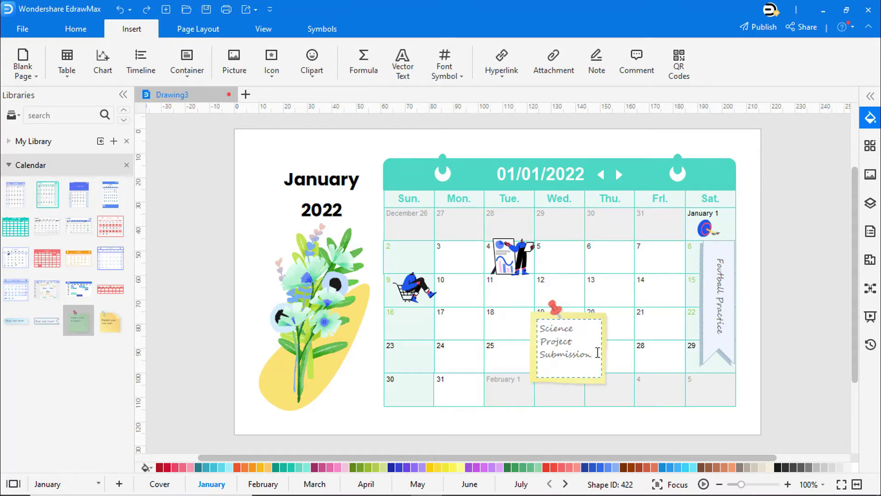
Step: Reduce the sticky note's text size to 3 and shrink the note to fit the January 19 cell
key(ctrl+a)
click(79, 35)
click(285, 56)
click(285, 56)
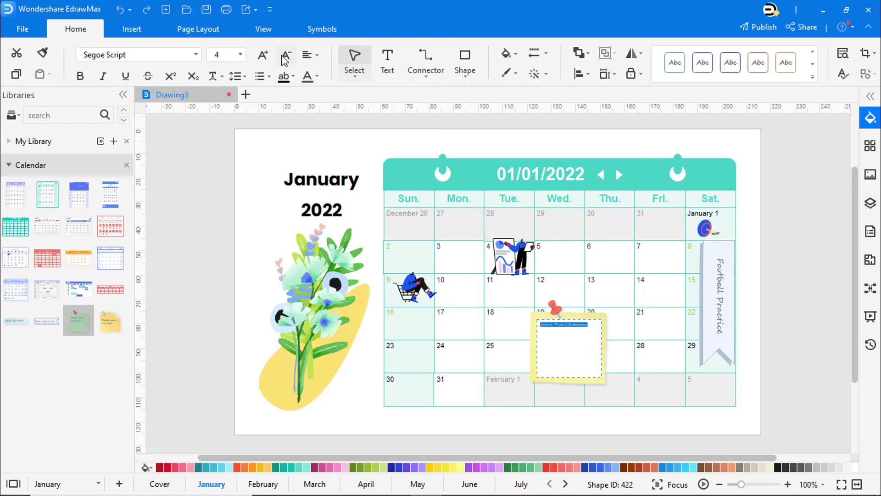
click(565, 351)
drag(603, 383, 564, 328)
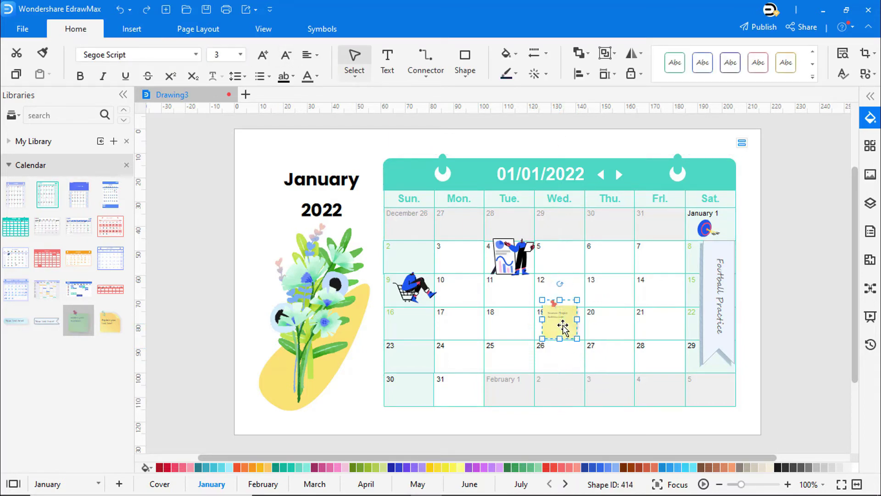
click(610, 327)
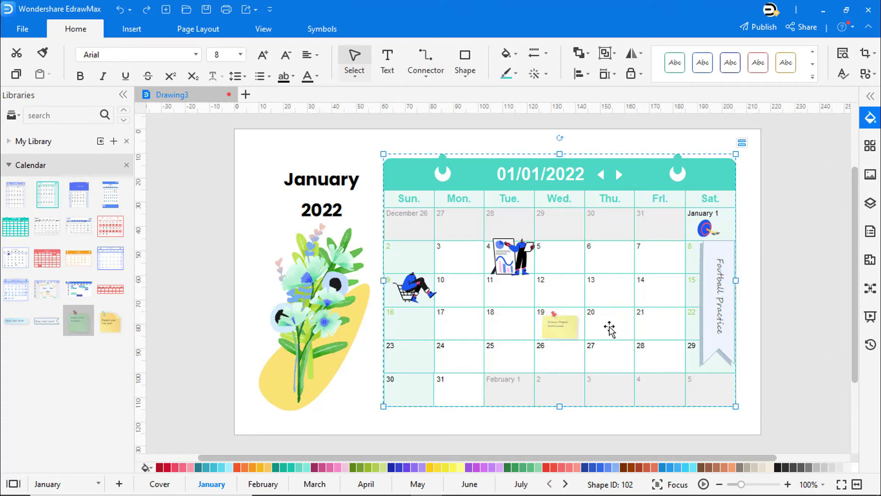
Step: Add another yellow pinned sticky note over the January 28 cell with the text Maths assignment deadline
drag(75, 321, 668, 369)
double_click(665, 365)
text(Mat)
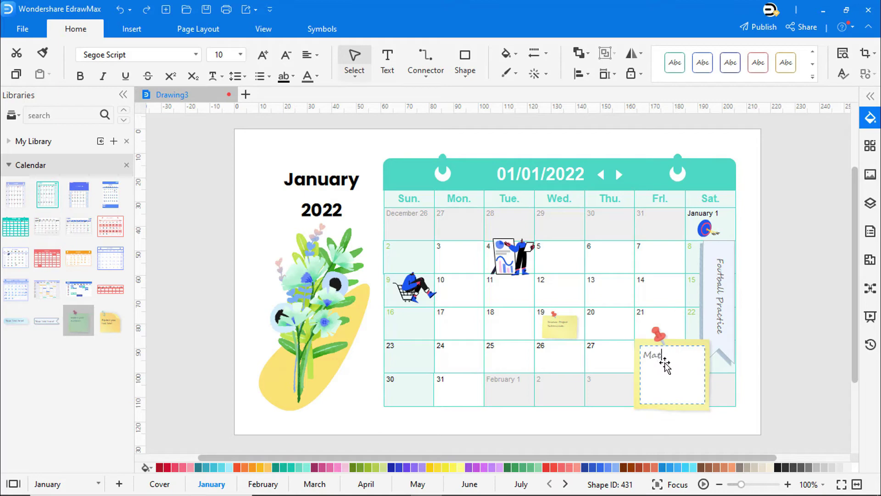
text(hs assignment deadline)
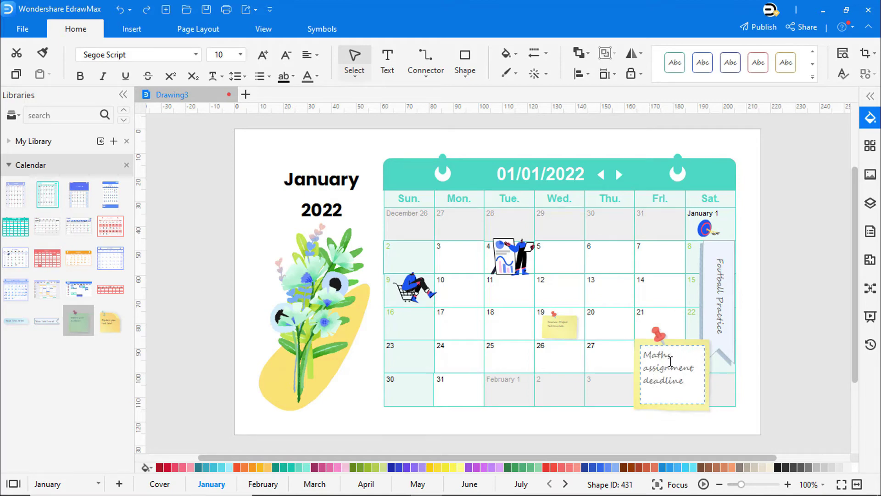
Step: Reduce the maths note's text size to 5 and shrink the note into the January 28 cell
drag(685, 381, 649, 356)
click(286, 55)
click(286, 54)
click(285, 54)
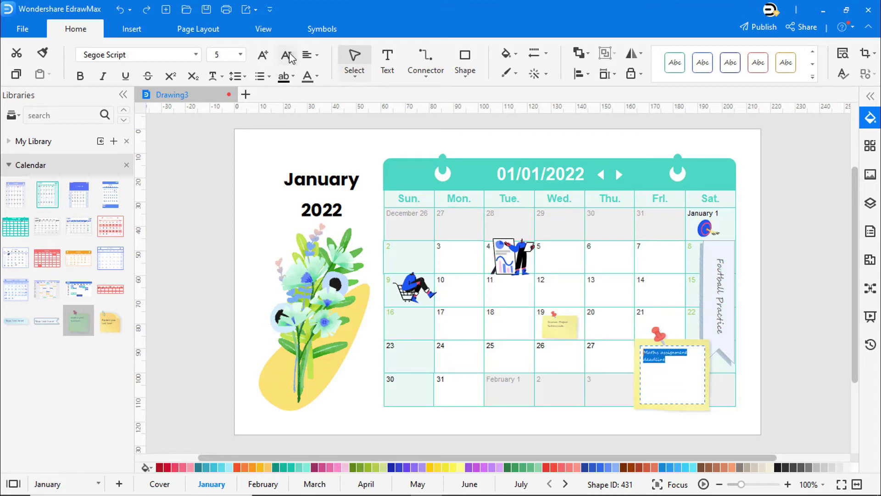
click(666, 367)
drag(710, 410, 659, 355)
Step: Reduce the maths note's text size to 4 and enlarge the note slightly so it fills the January 28 cell
double_click(660, 353)
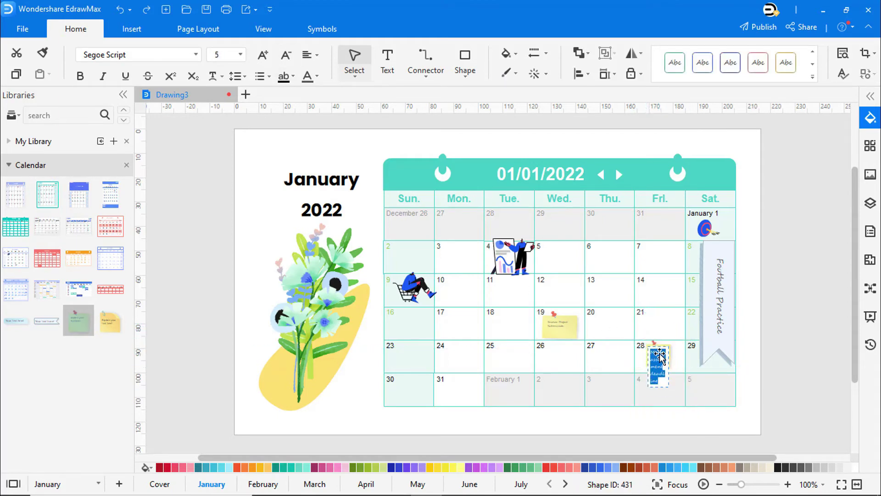
click(287, 56)
click(679, 371)
click(667, 367)
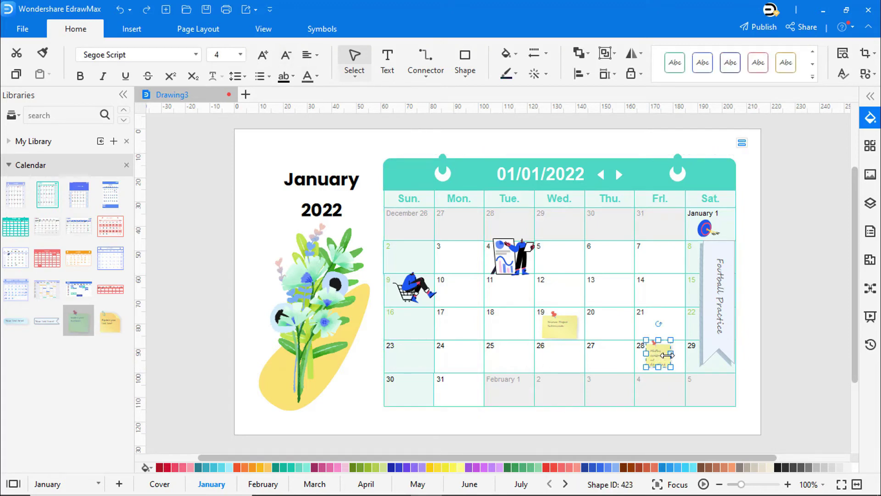
drag(664, 371, 664, 378)
click(772, 374)
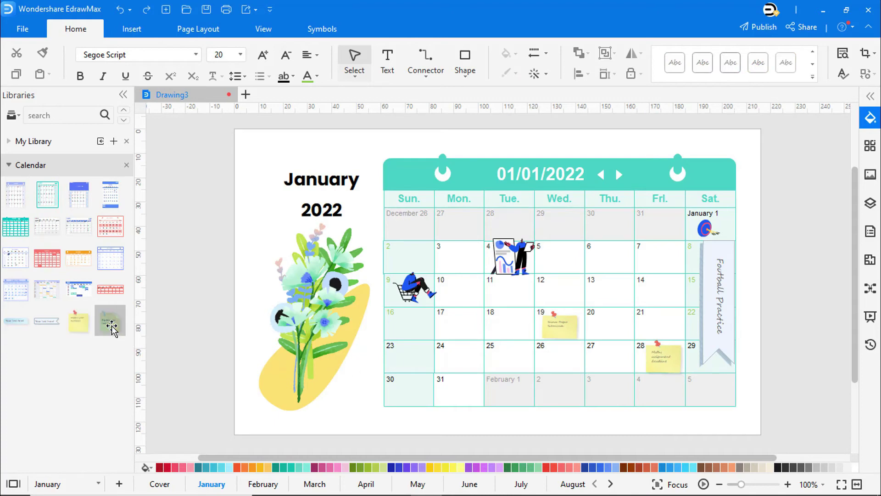
Step: Add a paper-clipped sticky note near January 6 with a birthday reminder made of the person's name and bday
drag(110, 321, 622, 269)
double_click(615, 266)
text(S)
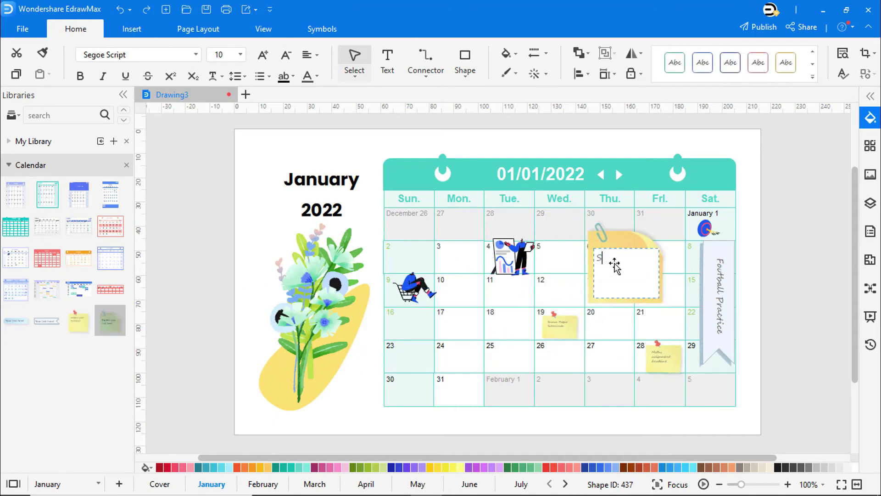
text(unil bday)
Step: Reduce the birthday note's text size to 7 and shrink the note to fit the January 6 cell
drag(645, 257, 575, 258)
click(285, 55)
click(285, 55)
click(286, 55)
click(762, 290)
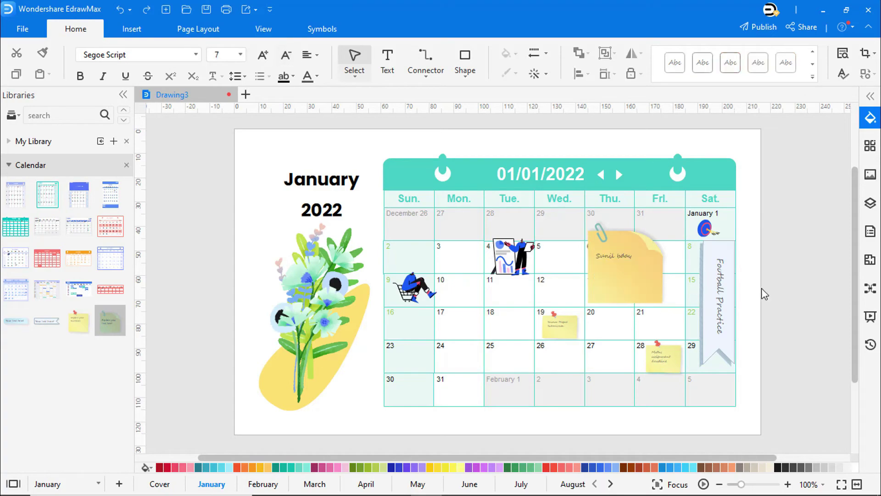
click(637, 274)
drag(662, 302, 622, 267)
click(806, 298)
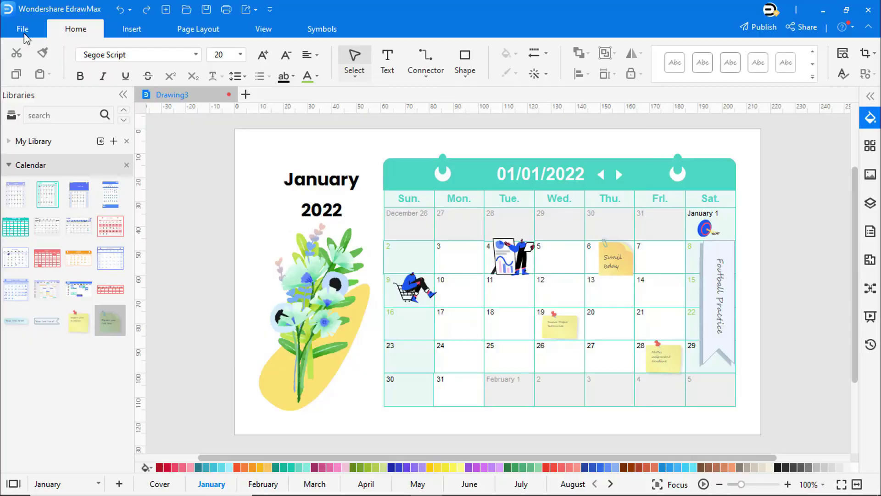
Step: Open the print settings and set the print zoom to fit each page to 1 by 1 sheet
click(23, 33)
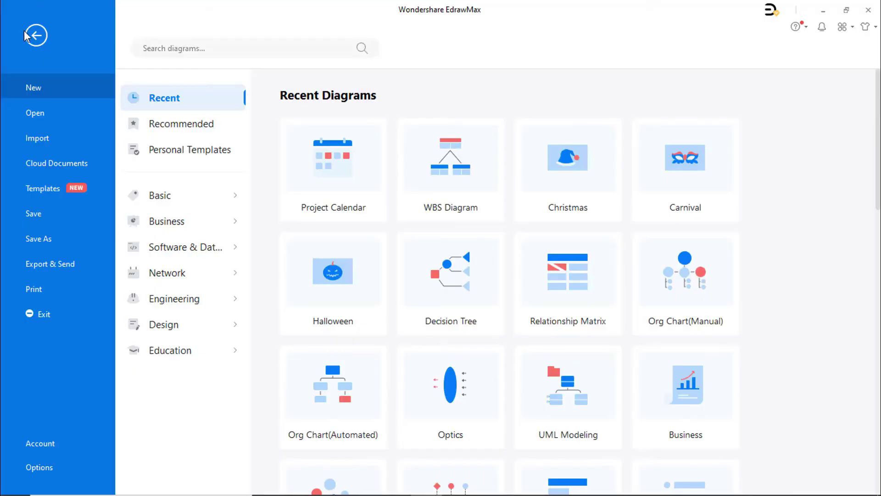
click(41, 290)
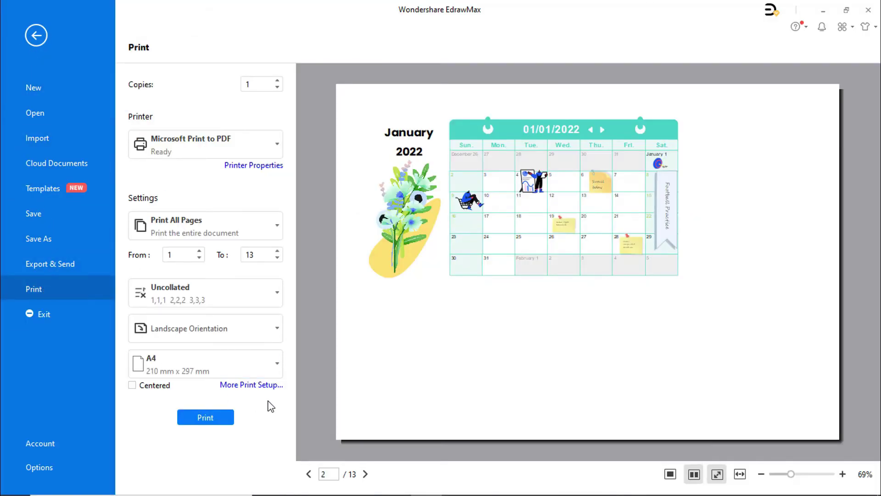
click(262, 387)
click(256, 180)
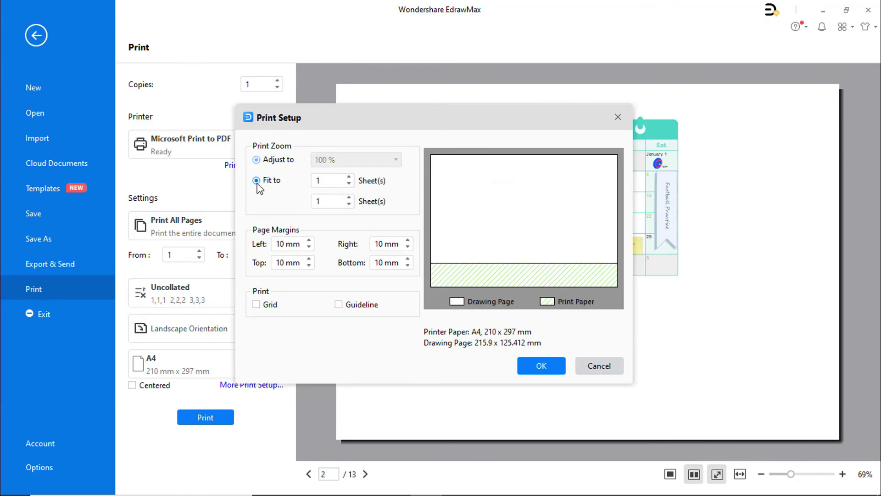
click(540, 368)
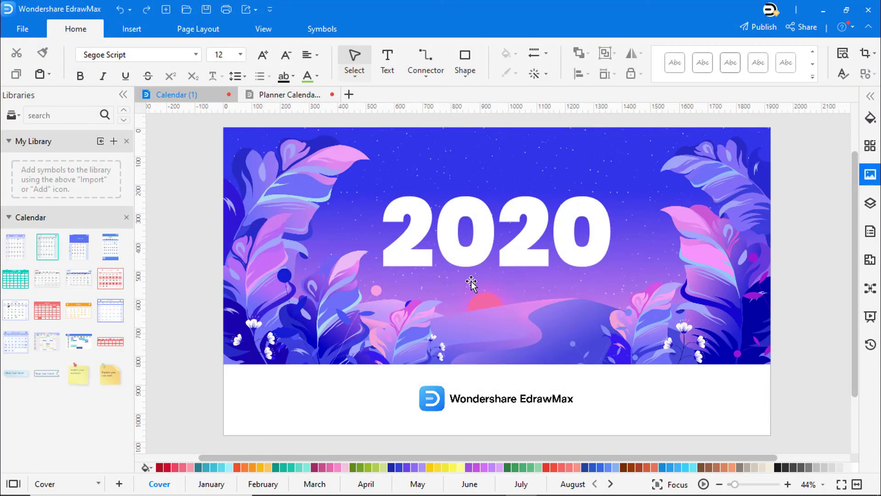
Step: Examine the January to March pages of the Calendar (1) drawing and the cover and January to April pages of the Planner Calendar drawing
click(208, 483)
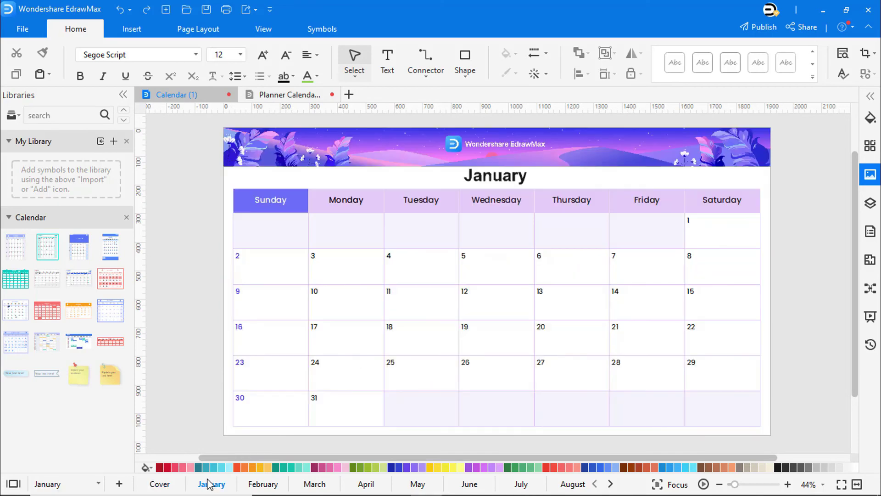
click(263, 484)
click(315, 484)
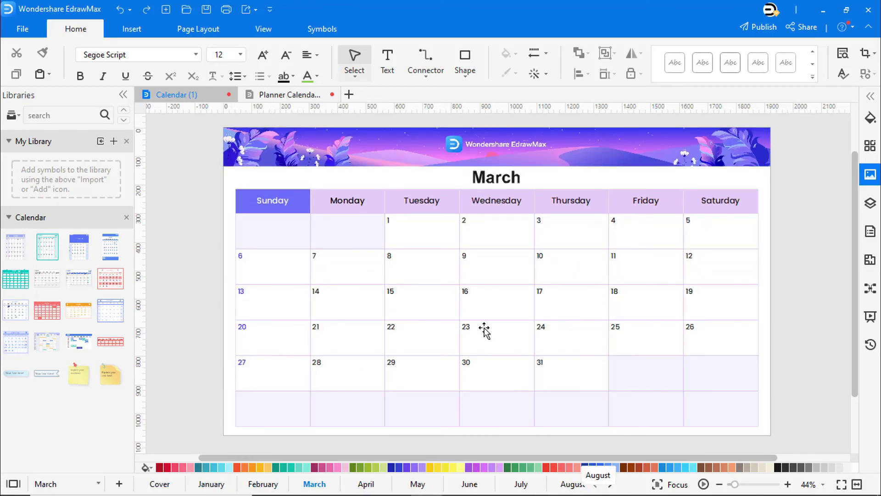
click(288, 96)
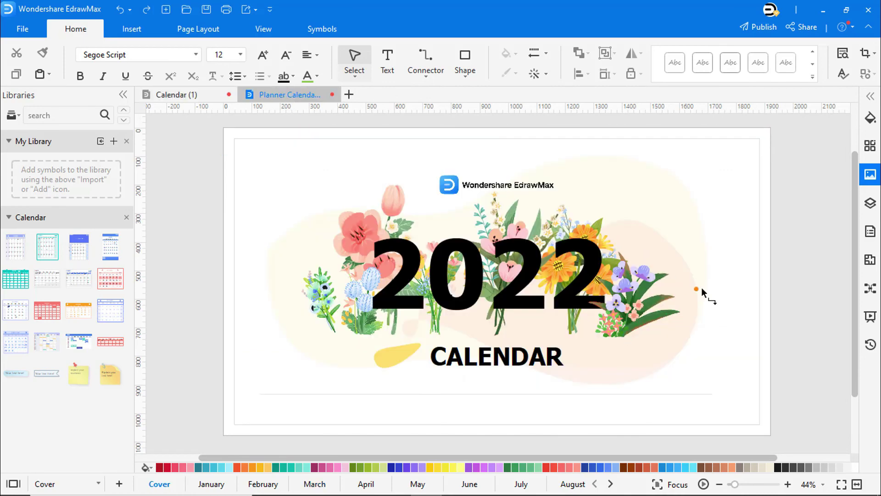
click(210, 487)
click(272, 487)
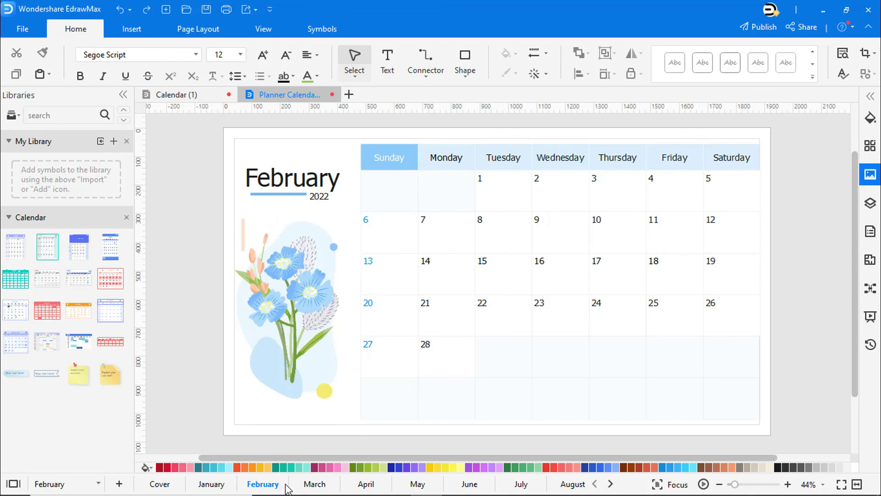
click(315, 486)
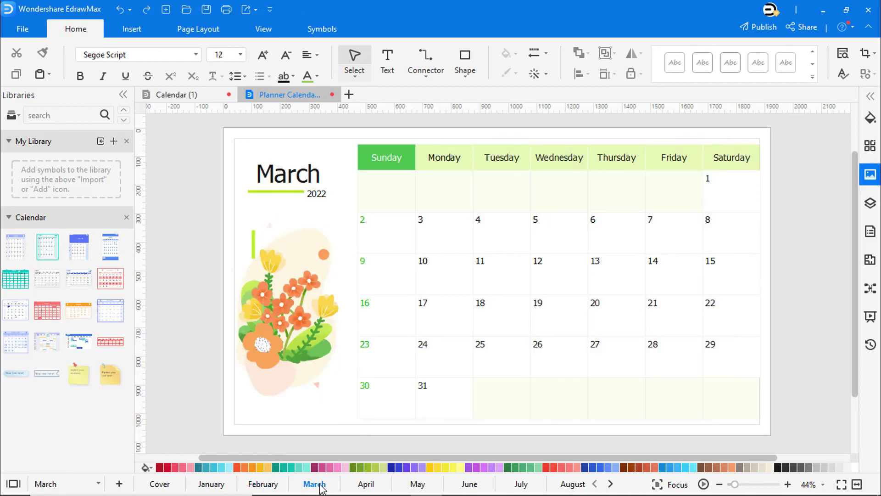
click(381, 485)
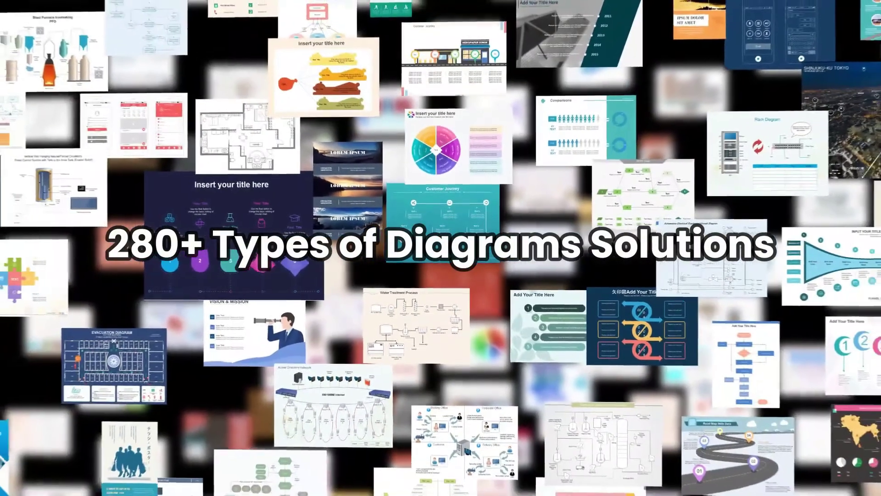